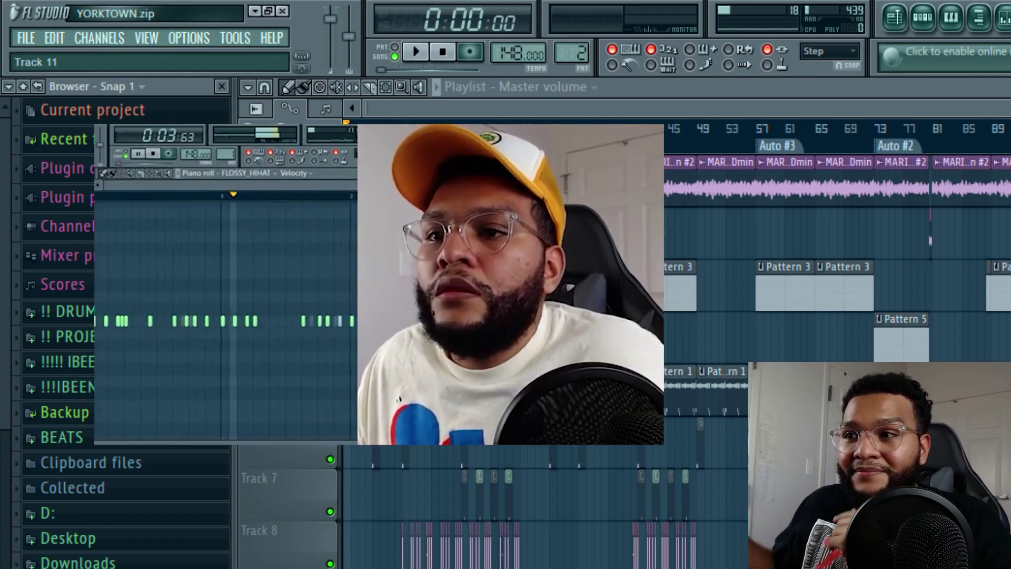
# Step: Play the arrangement's opening bars with only the melody loop on Track 1 audible, and stop playback
pyautogui.press('space')
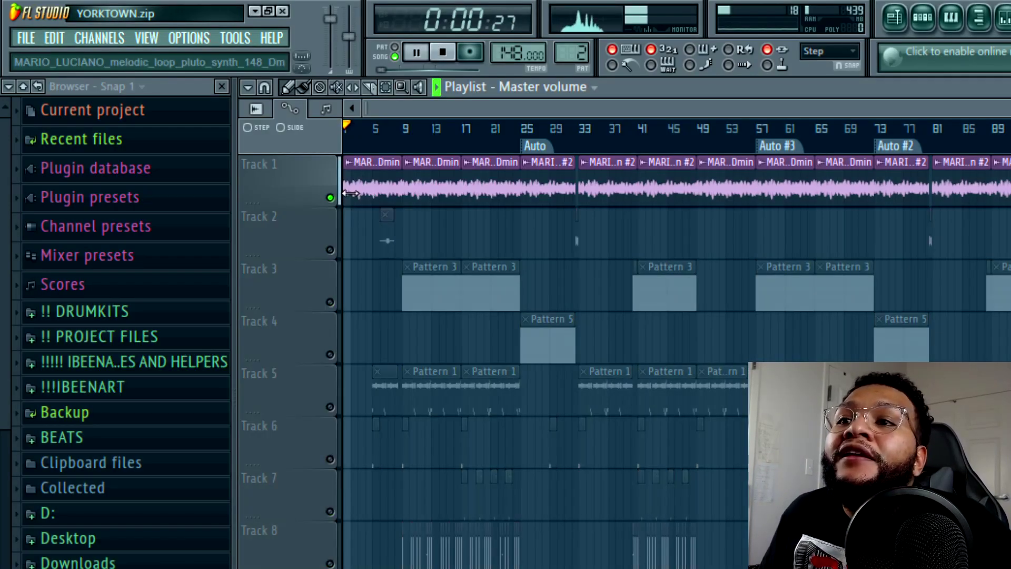
pyautogui.moveTo(574, 128); pyautogui.dragTo(345, 125)
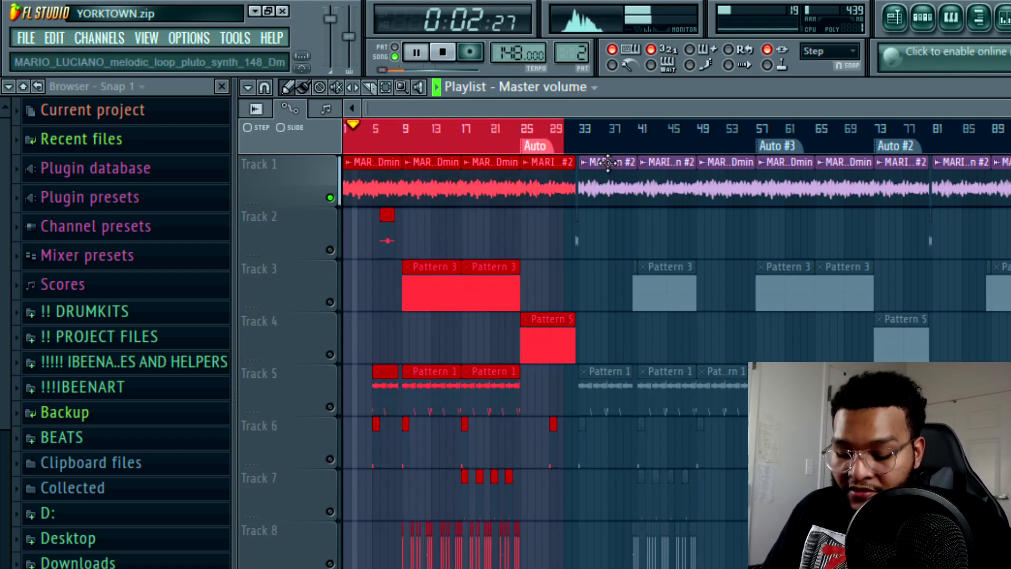
pyautogui.keyDown('ctrl'); pyautogui.click(784, 129); pyautogui.keyUp('ctrl')
pyautogui.scroll(5, 792, 129)
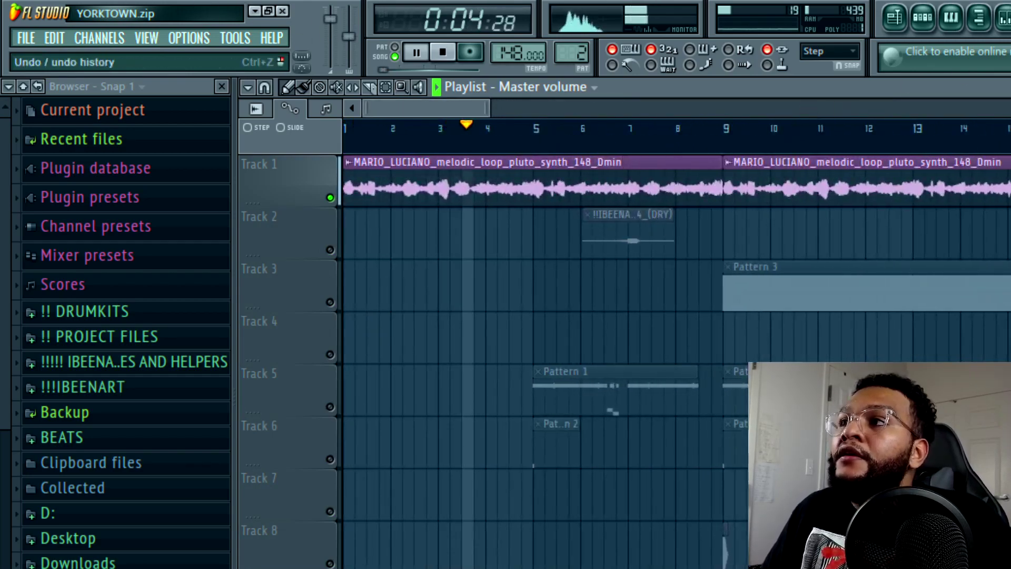
pyautogui.scroll(-2, 511, 123)
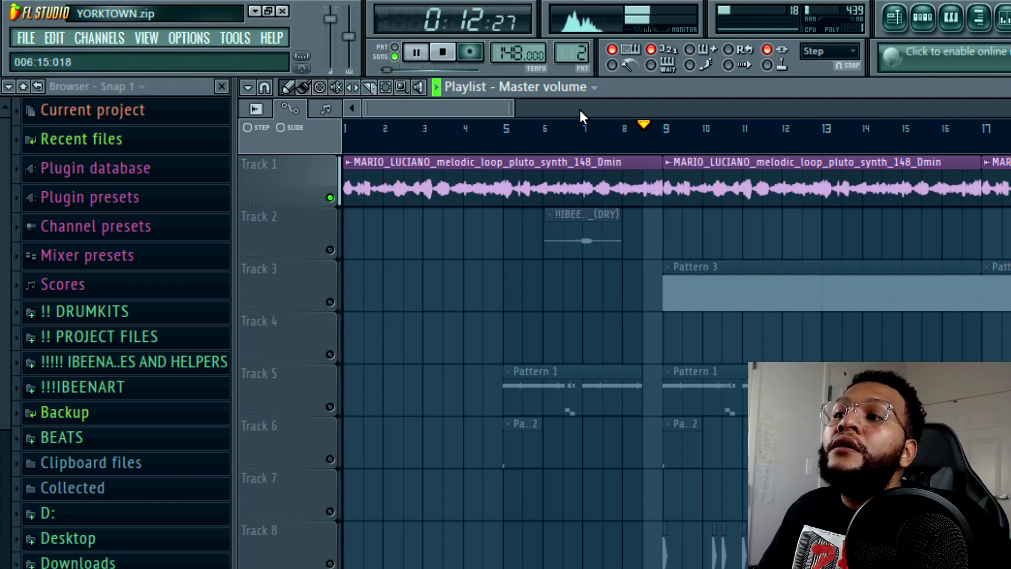
pyautogui.press('space')
pyautogui.scroll(-1, 579, 109)
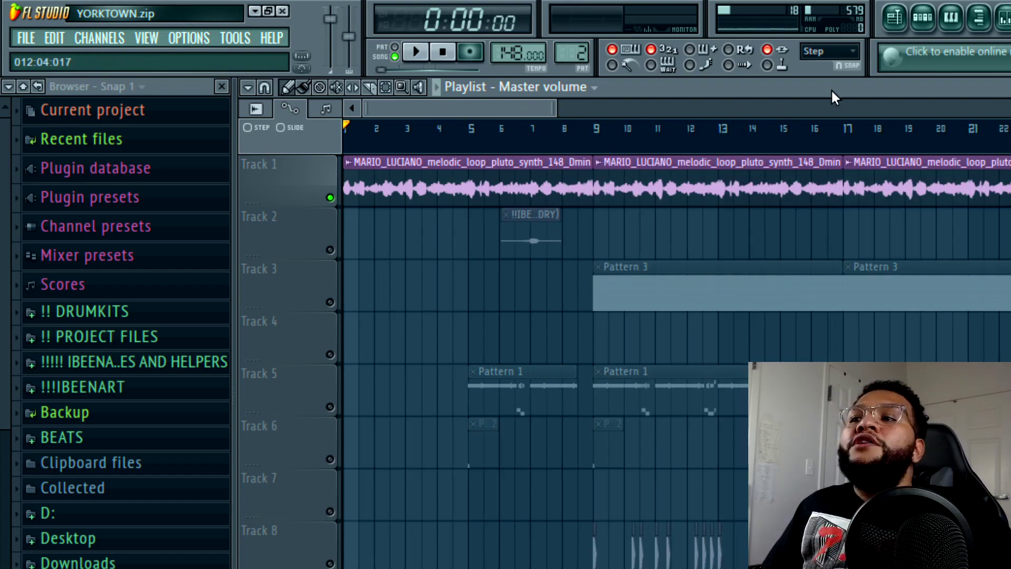
# Step: Open FabFilter Pro-Q 3 on the melody loop's mixer track and play the loop to examine its frequency spectrum
pyautogui.click(1004, 19)
pyautogui.click(858, 350)
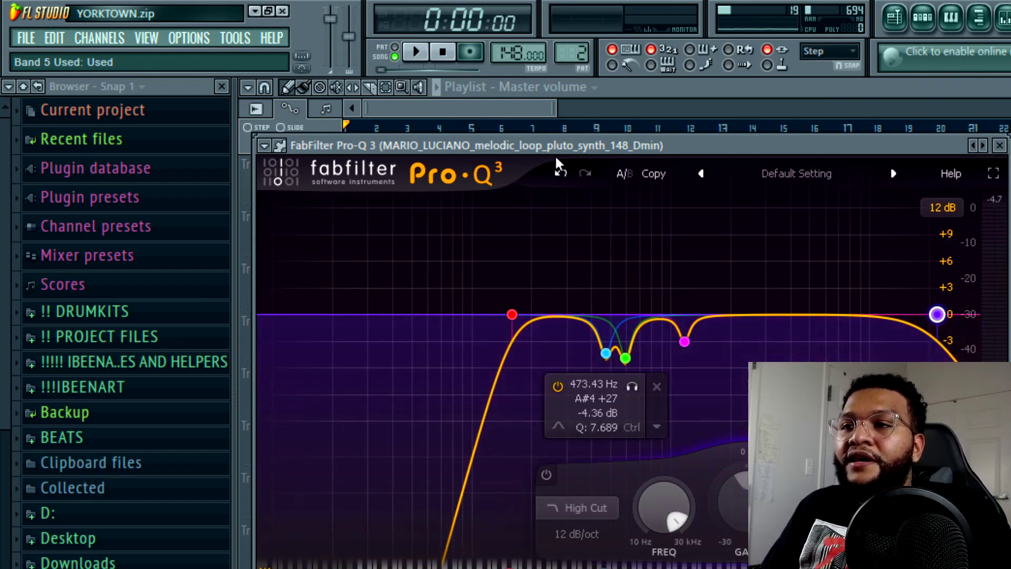
pyautogui.moveTo(539, 141); pyautogui.dragTo(547, 121)
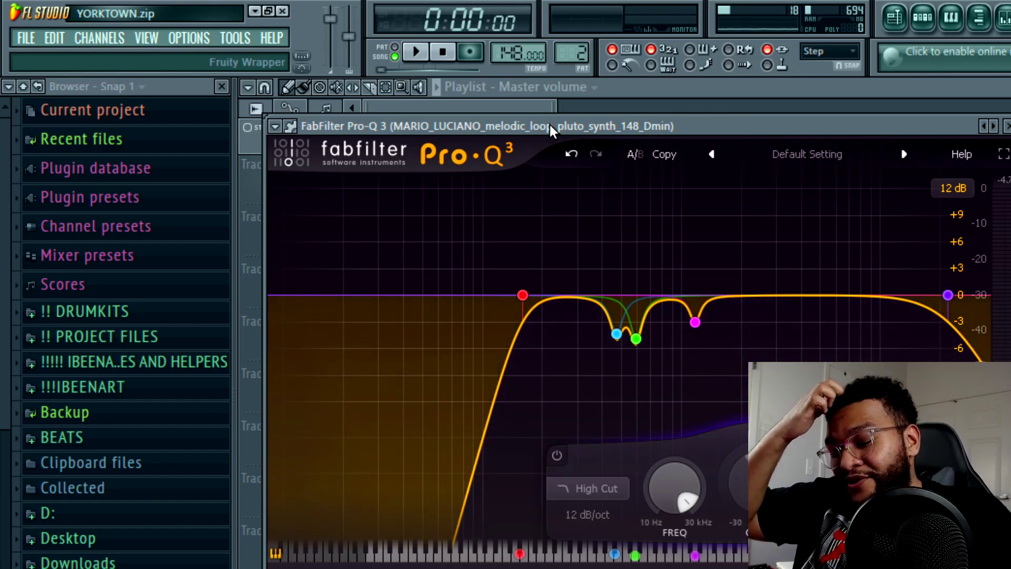
pyautogui.moveTo(559, 225)
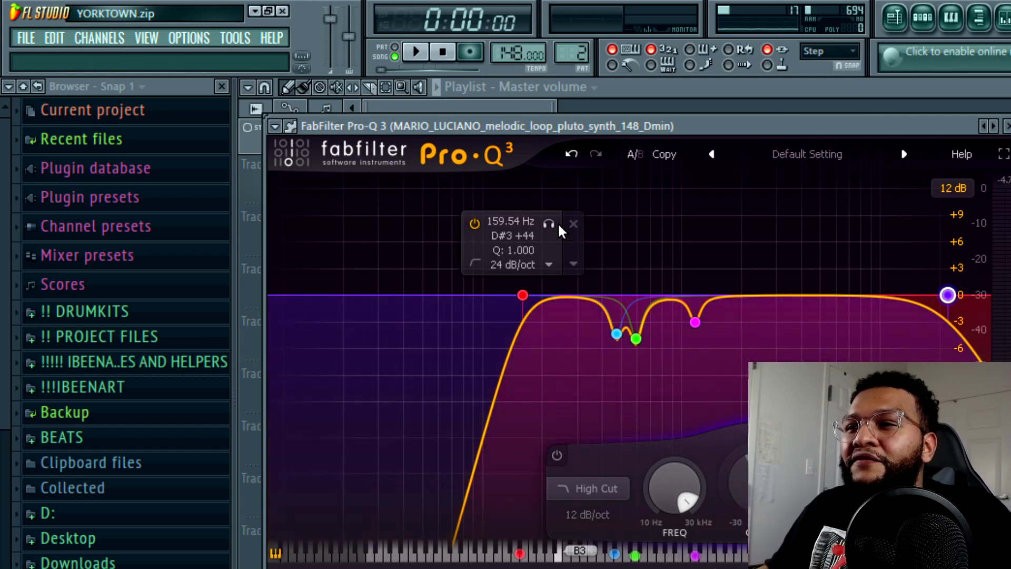
pyautogui.moveTo(621, 126); pyautogui.dragTo(615, 112)
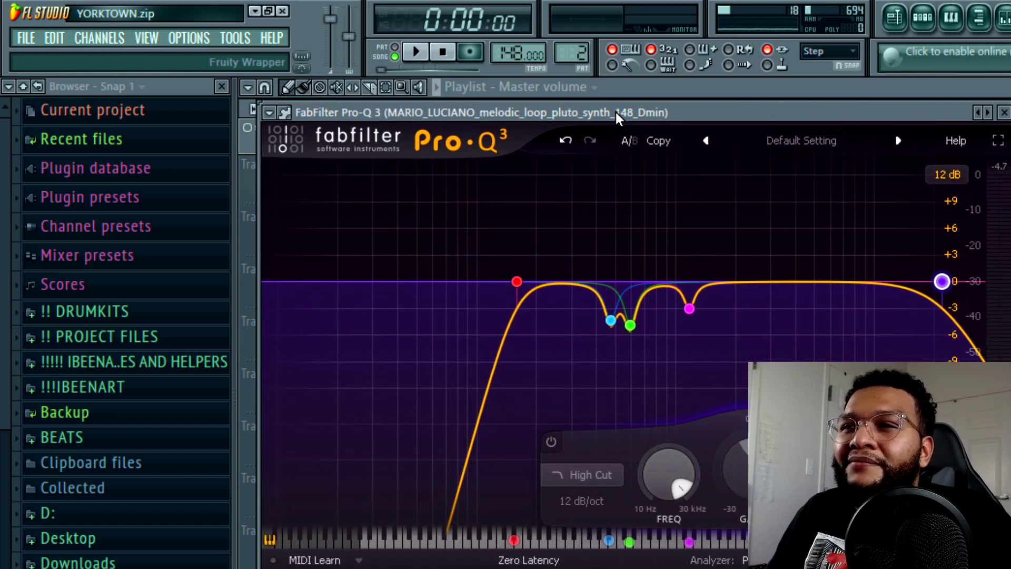
pyautogui.click(431, 54)
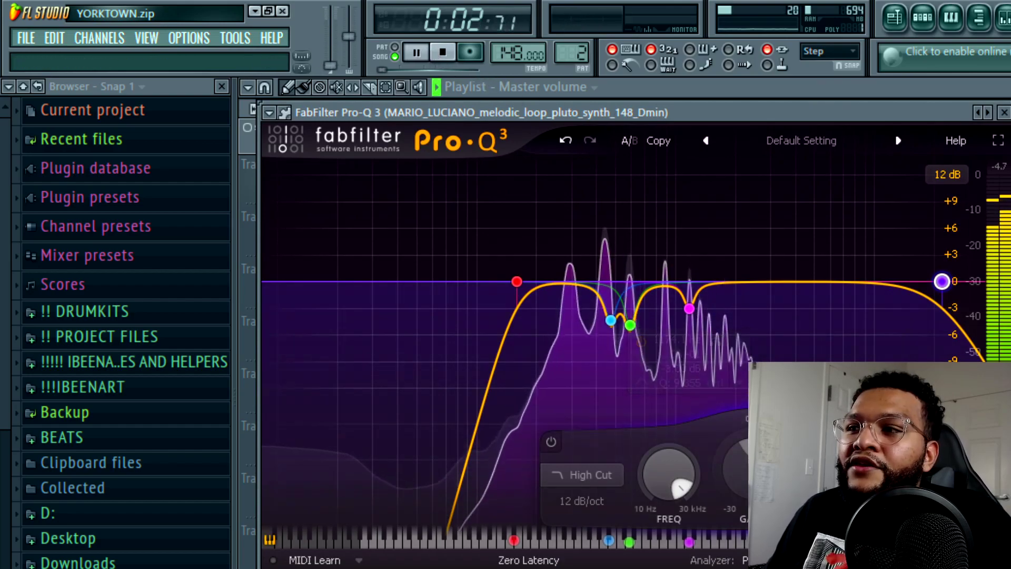
pyautogui.press('space')
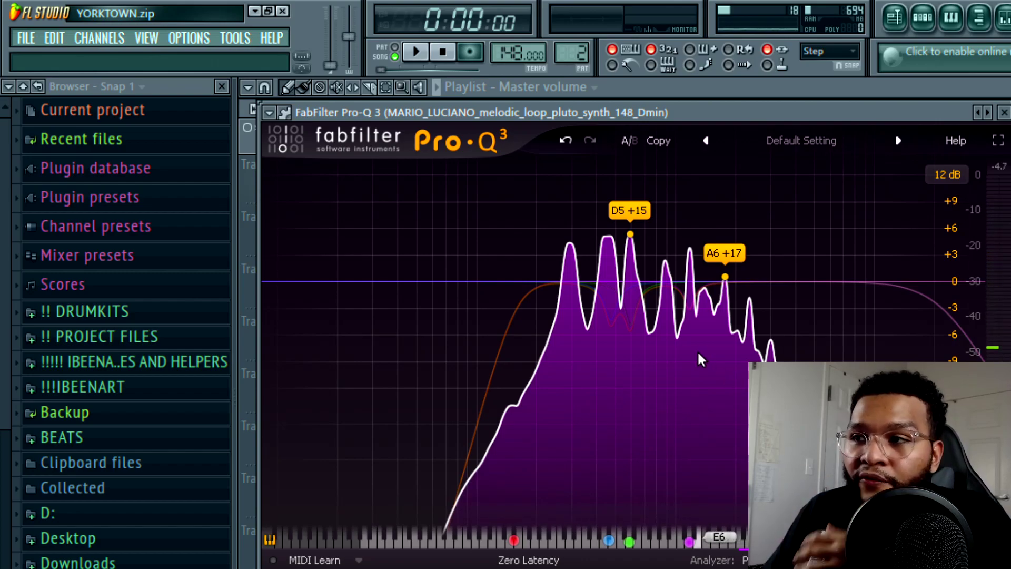
# Step: Try cutting the D5 peak of the melody with an extra Pro-Q 3 band, and undo the cut
pyautogui.moveTo(632, 235); pyautogui.dragTo(635, 263)
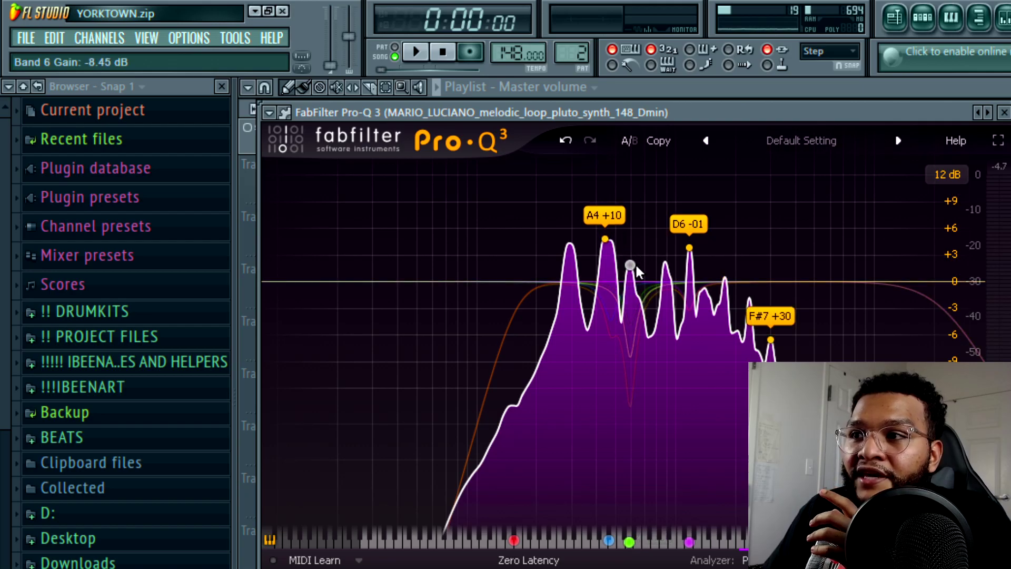
pyautogui.hotkey('ctrl', 'z')
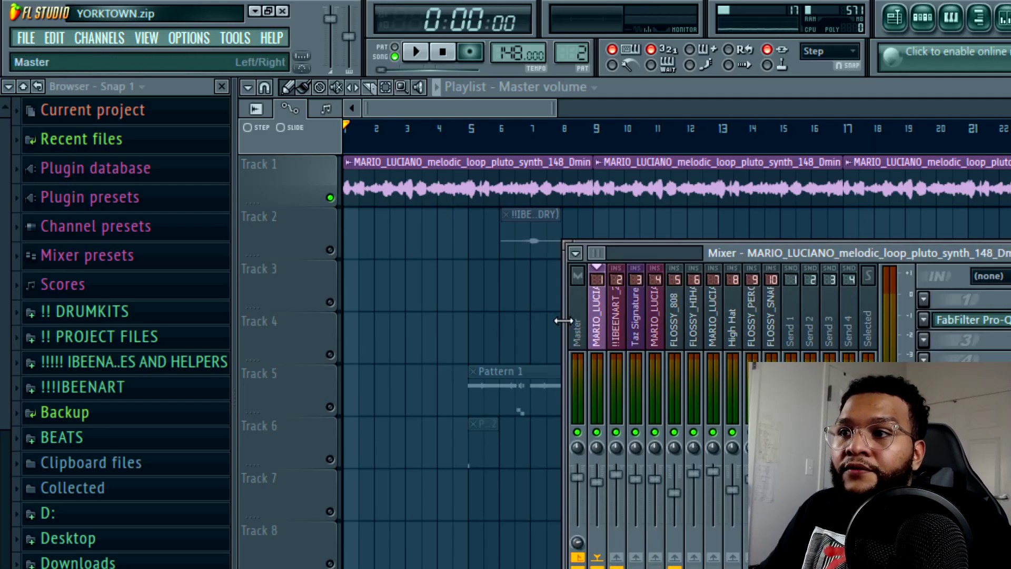
# Step: Widen the mixer to show more insert tracks and open ValhallaSupermassive on Send 1
pyautogui.moveTo(563, 321); pyautogui.dragTo(408, 321)
pyautogui.click(791, 321)
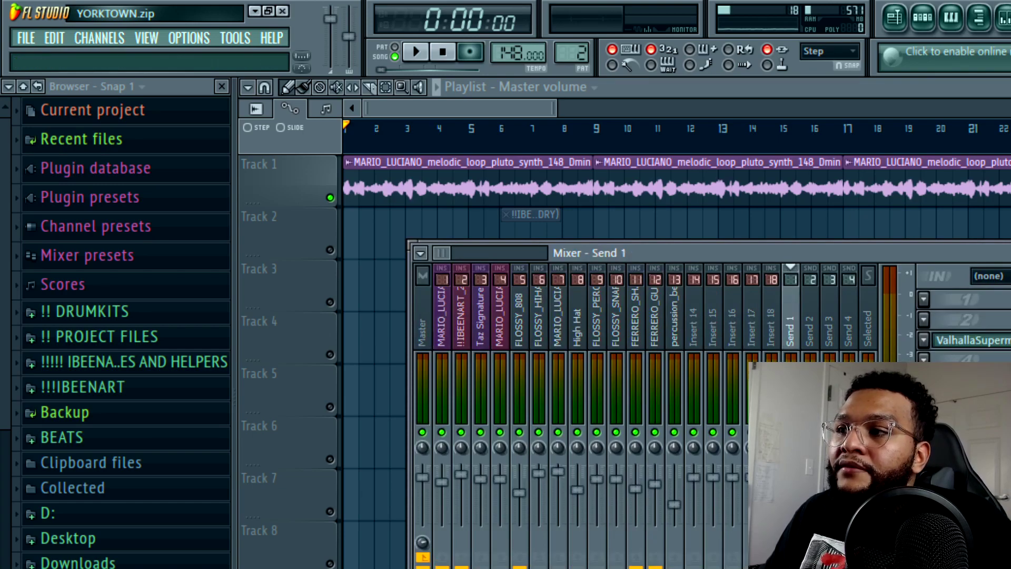
pyautogui.click(995, 345)
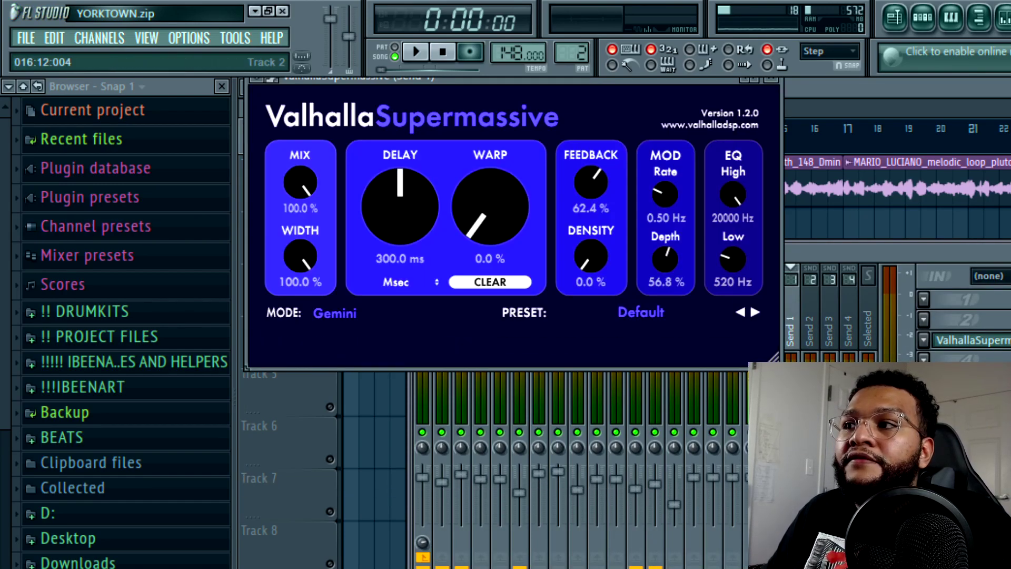
pyautogui.click(816, 279)
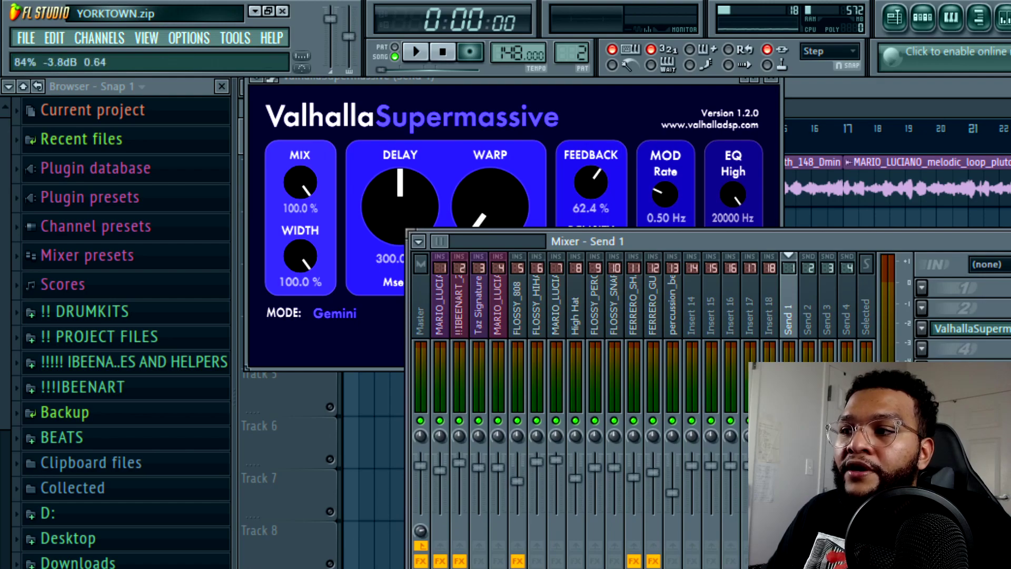
# Step: Play the melody loop while switching off its mixer track's send to the master, and re-enable the send
pyautogui.press('space')
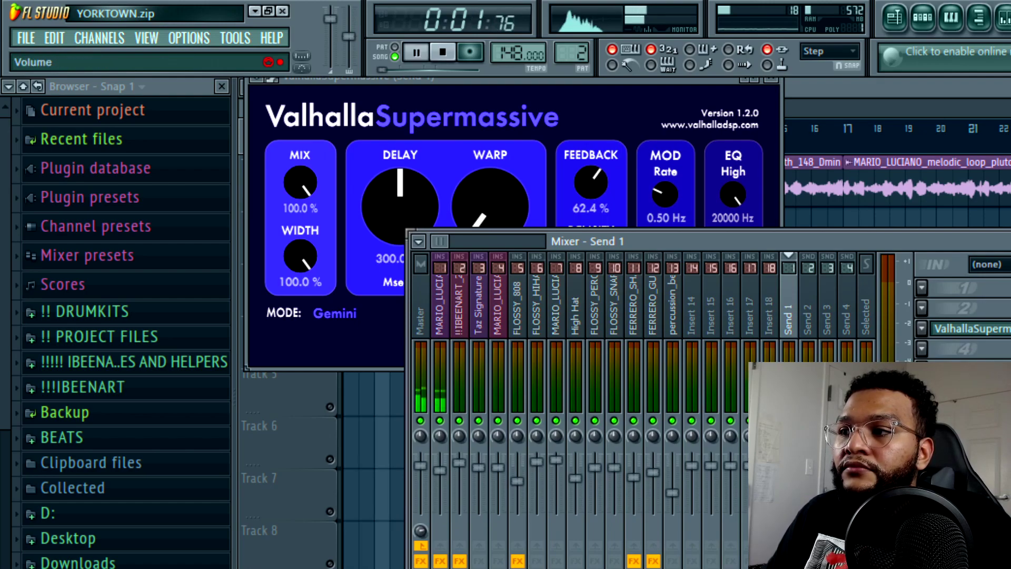
pyautogui.click(441, 453)
pyautogui.click(421, 545)
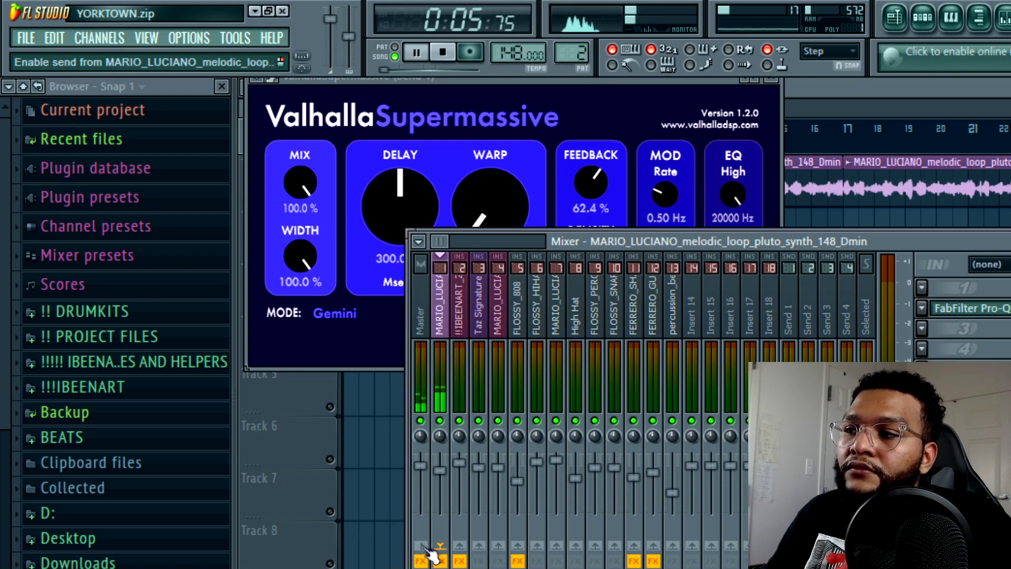
pyautogui.press('space')
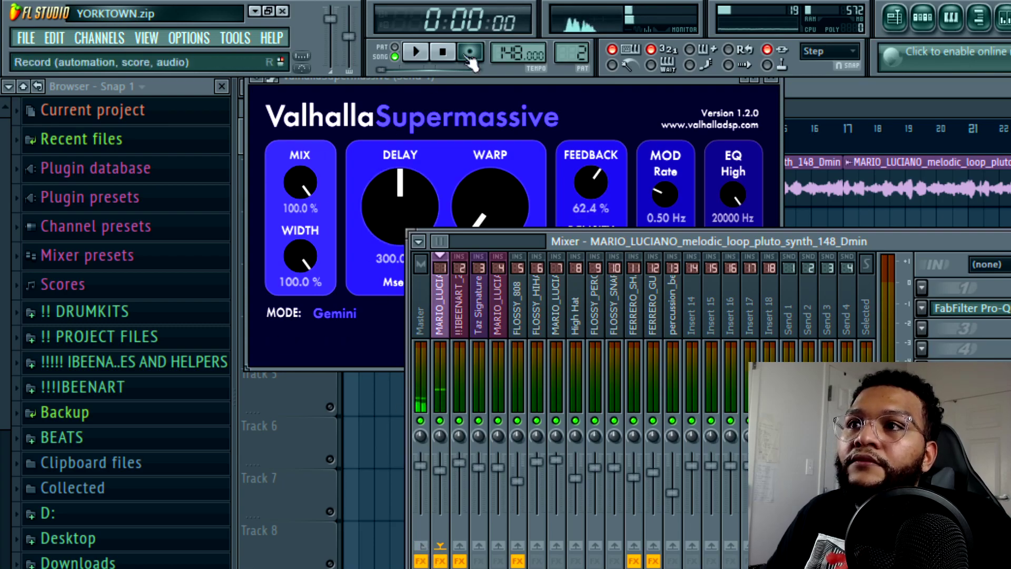
pyautogui.click(423, 546)
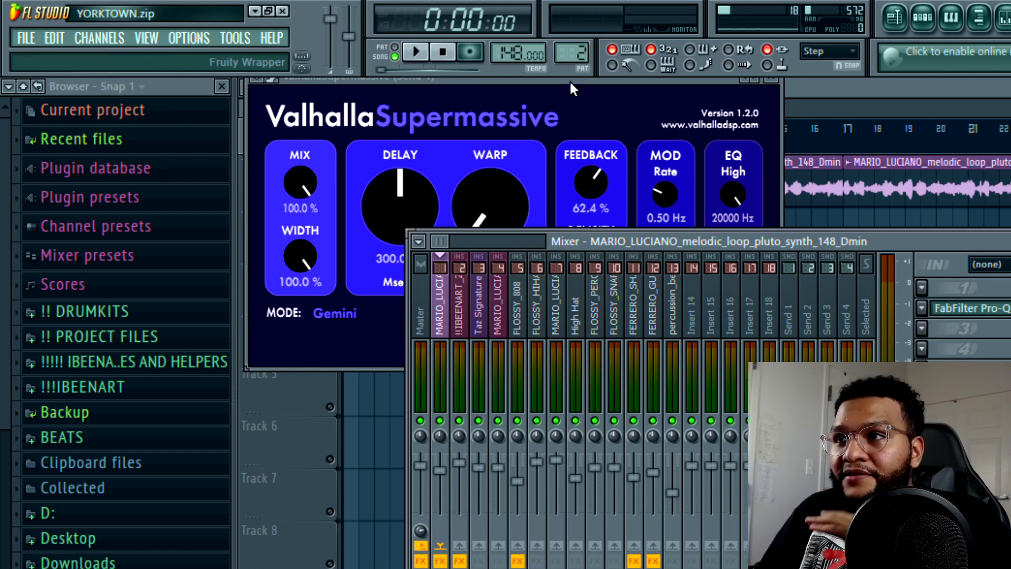
# Step: Bring the Send 1 ValhallaSupermassive window into full view and examine its reverb and delay settings
pyautogui.moveTo(579, 80); pyautogui.dragTo(595, 119)
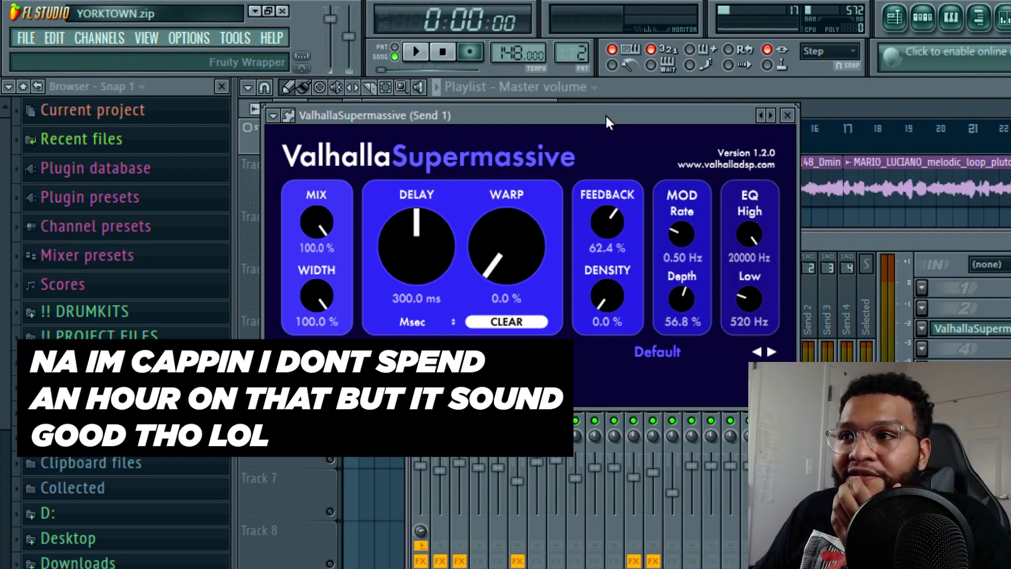
pyautogui.moveTo(593, 110); pyautogui.dragTo(661, 103)
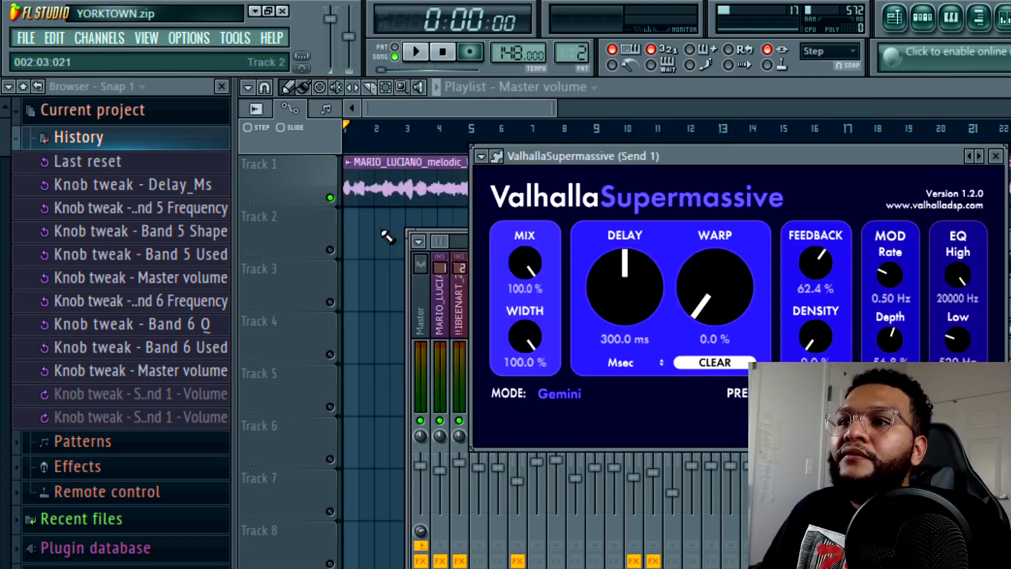
pyautogui.click(388, 237)
# Step: Open the channel settings of the melody loop clip at bar 9 on Track 1
pyautogui.scroll(-3, 513, 227)
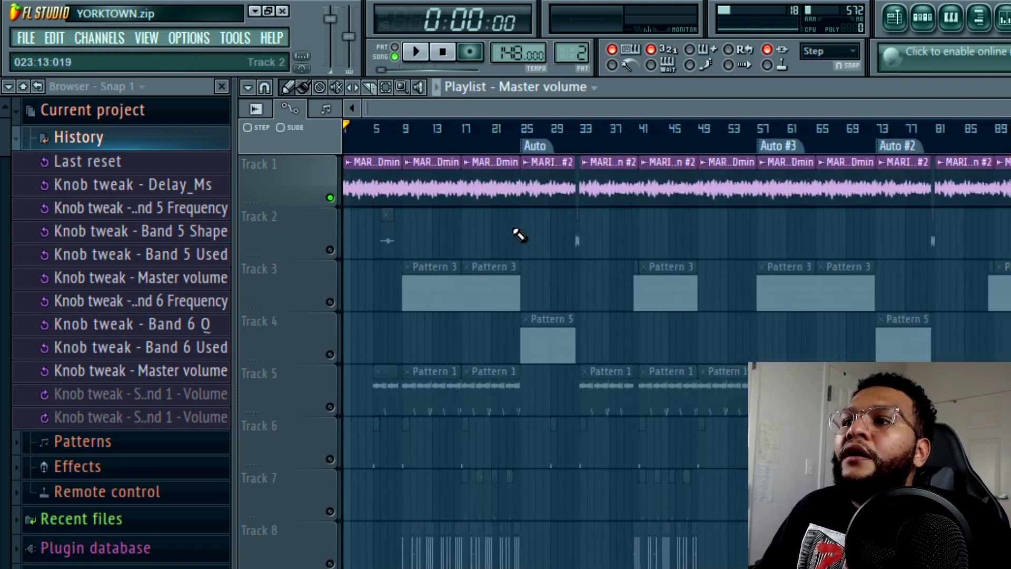
pyautogui.scroll(6, 626, 125)
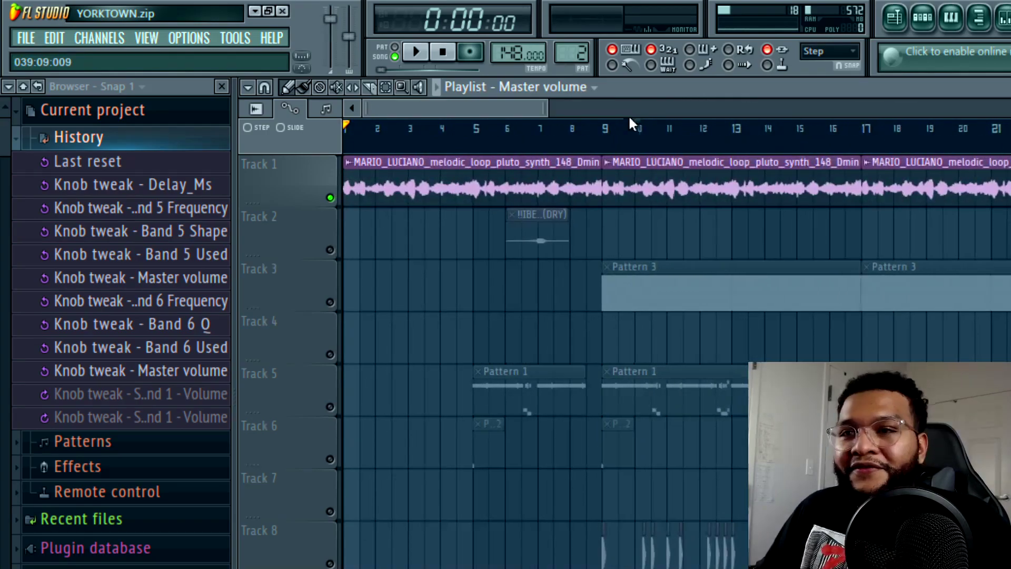
pyautogui.click(645, 173)
pyautogui.click(646, 173)
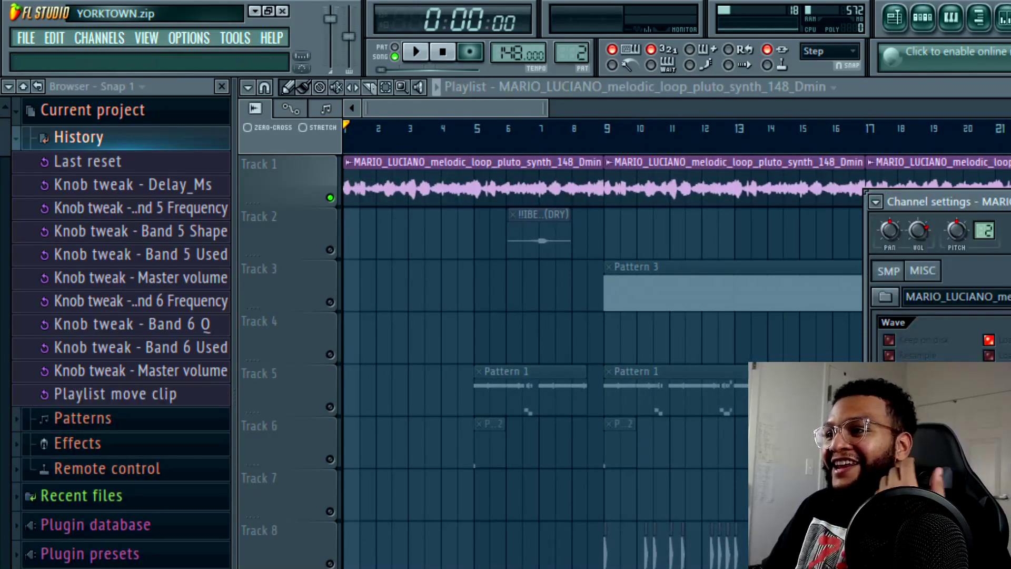
# Step: Unmute Track 2 and play the melody's transition into bar 33 with the short clip on that track
pyautogui.click(593, 111)
pyautogui.click(331, 249)
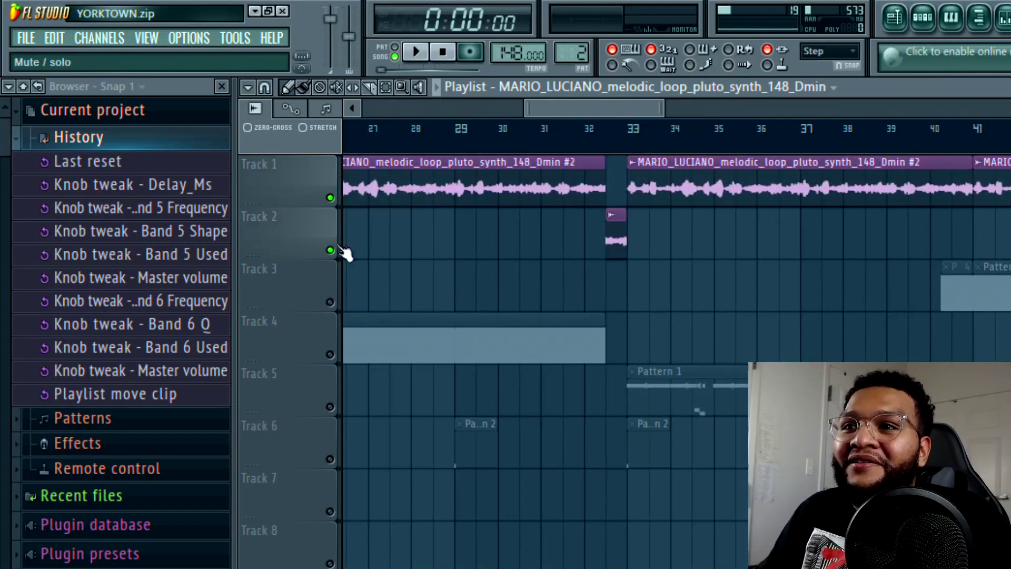
pyautogui.click(566, 139)
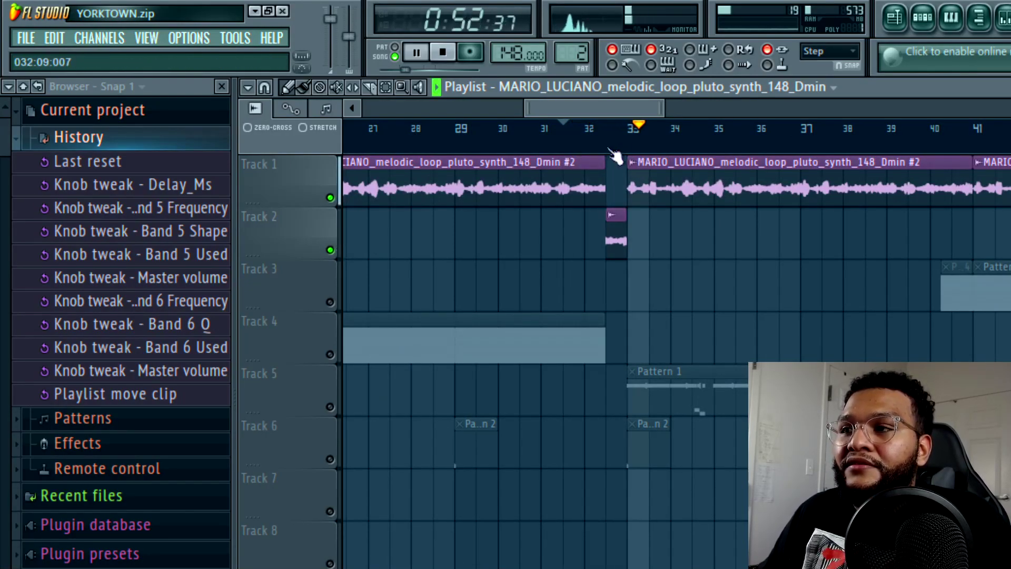
pyautogui.press('space')
pyautogui.moveTo(579, 109); pyautogui.dragTo(602, 109)
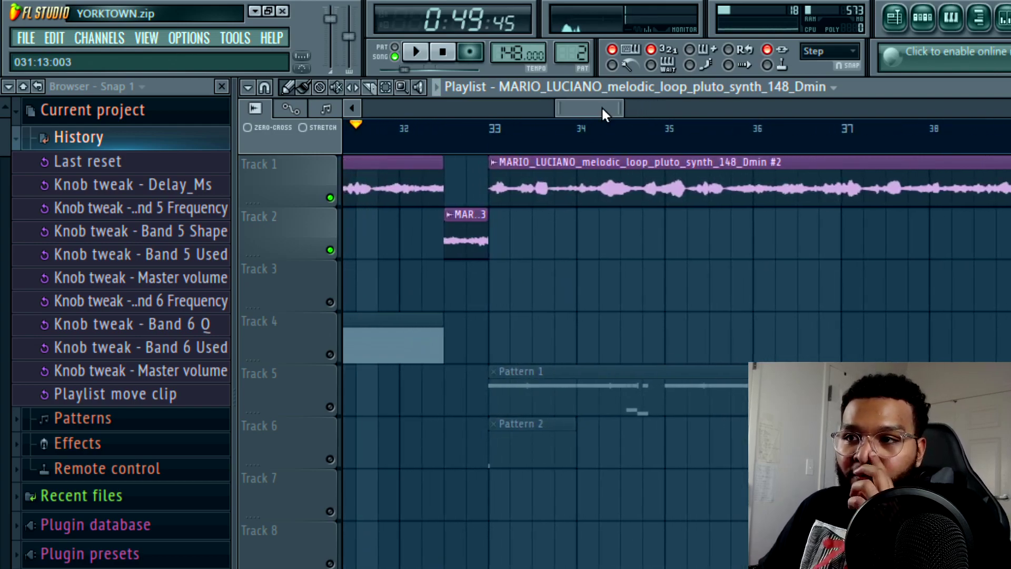
pyautogui.scroll(-1, 587, 105)
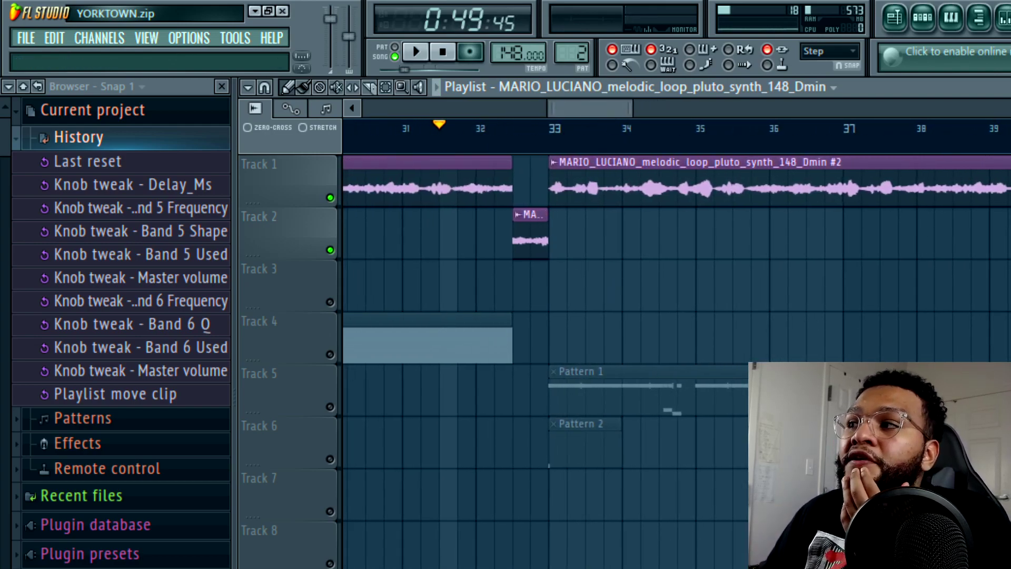
pyautogui.scroll(-2, 598, 106)
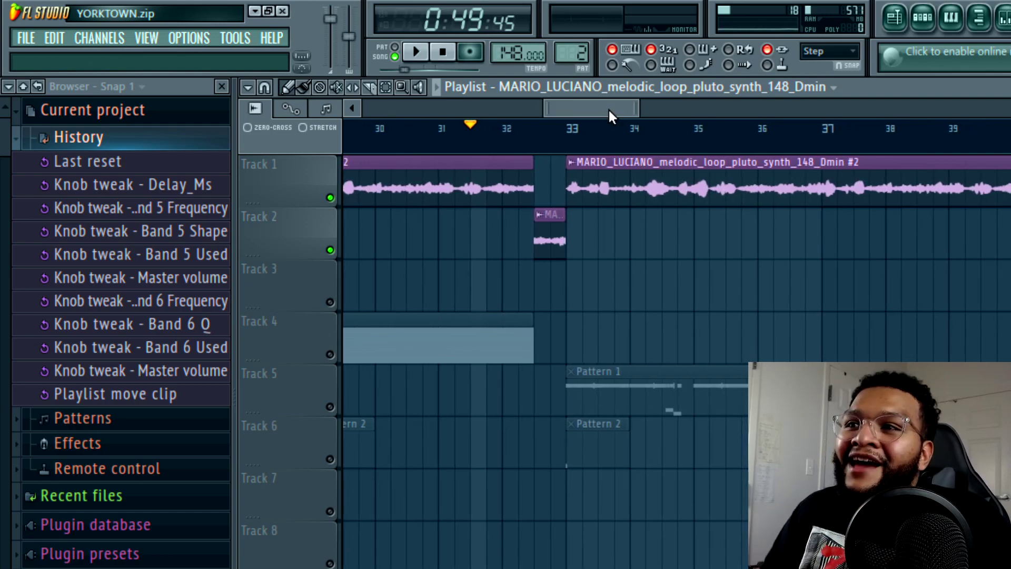
pyautogui.scroll(-5, 627, 274)
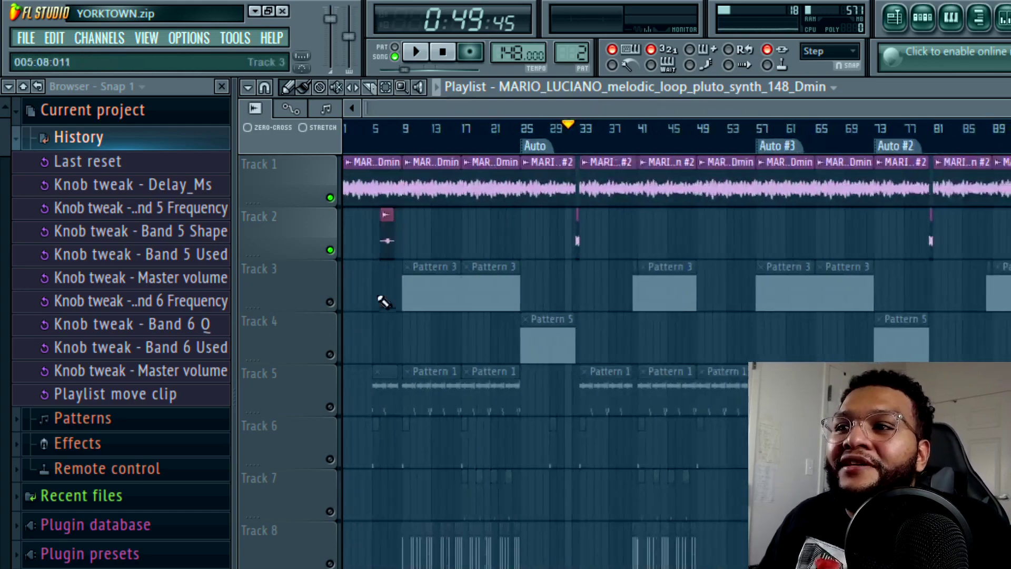
# Step: Solo the FLOSSY_HIHAT channel and play Pattern 1 in pattern mode with the hi-hat notes open in the piano roll
pyautogui.scroll(4, 527, 129)
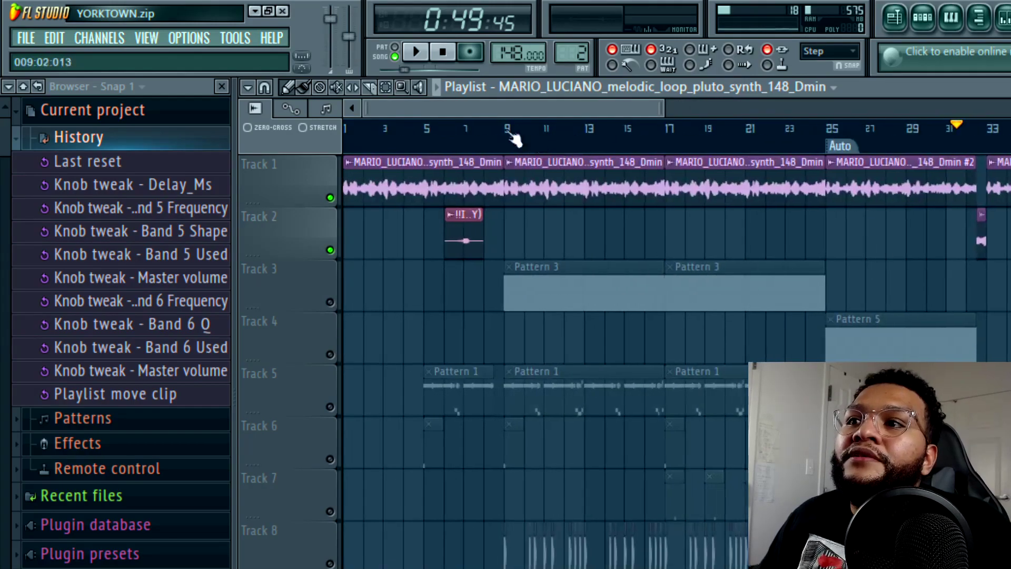
pyautogui.moveTo(507, 132); pyautogui.dragTo(671, 153)
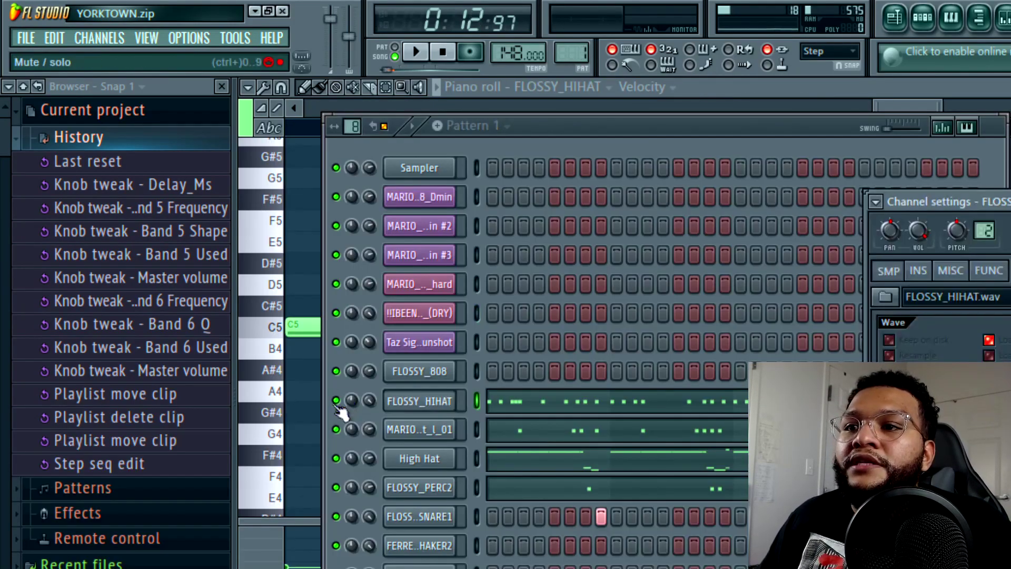
pyautogui.rightClick(336, 400)
pyautogui.click(395, 47)
pyautogui.press('space')
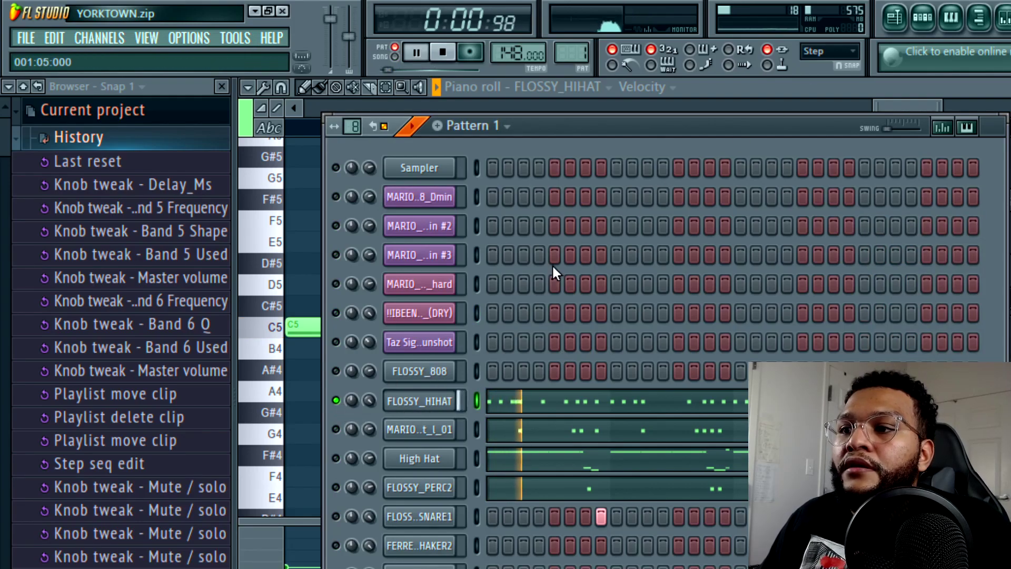
pyautogui.click(532, 401)
pyautogui.scroll(-5, 530, 401)
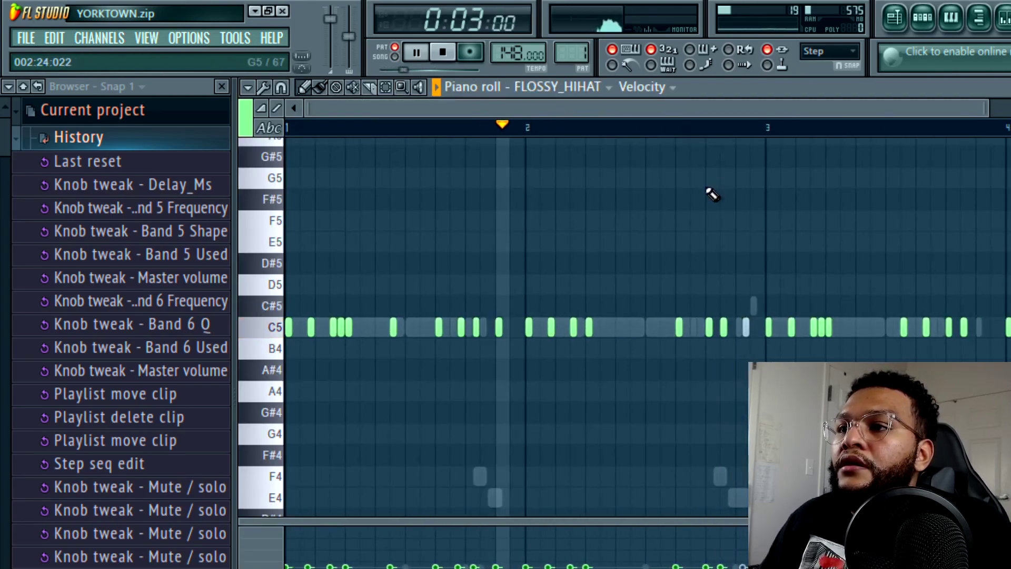
# Step: Follow the FLOSSY_HIHAT notes through bar 4 in the piano roll while Pattern 1 plays
pyautogui.scroll(5, 823, 124)
pyautogui.scroll(-6, 822, 124)
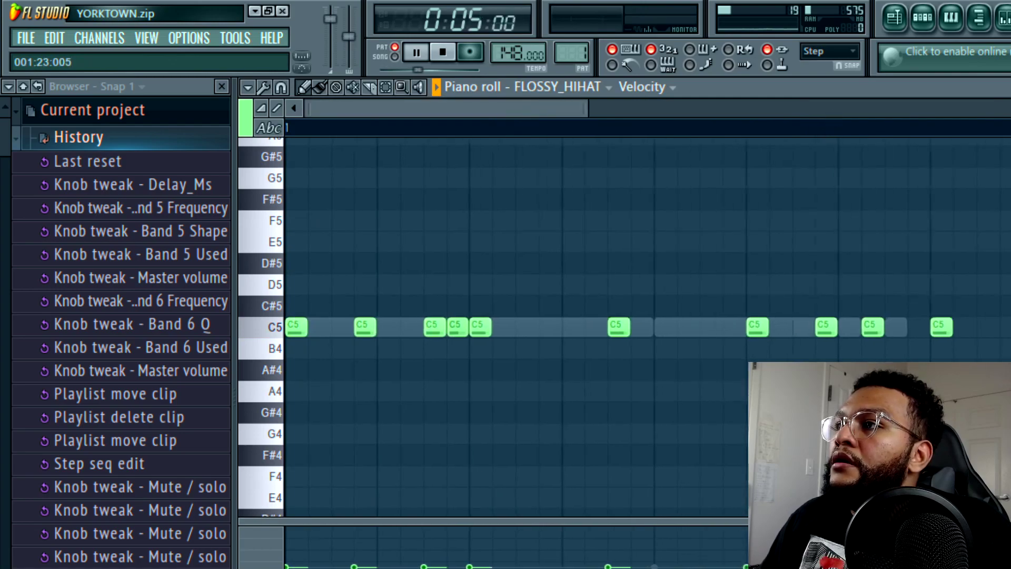
pyautogui.moveTo(632, 109); pyautogui.dragTo(844, 109)
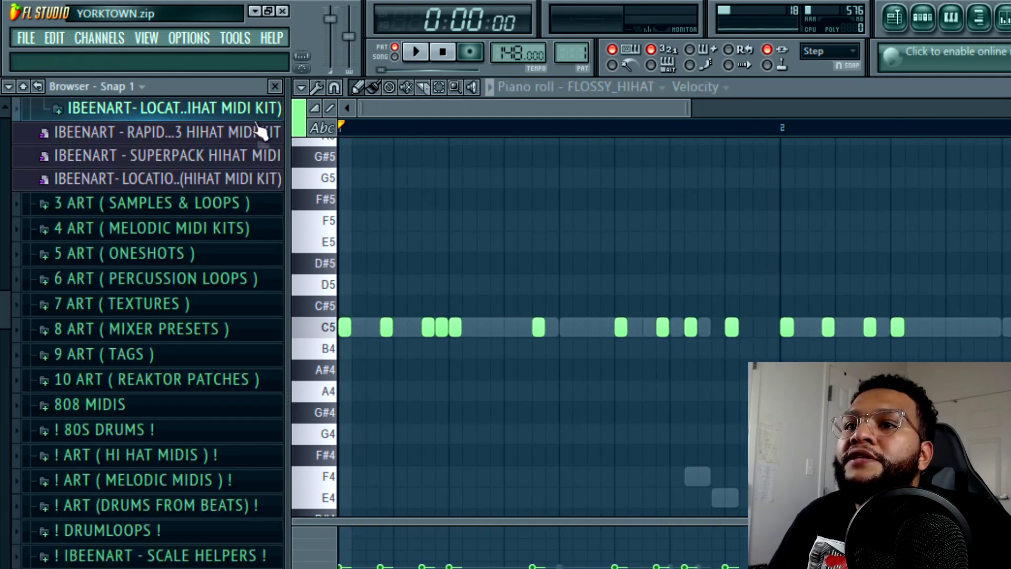
# Step: Highlight ART_DRILL IN ATL_BPM_148 in the hi-hat MIDI kit folder and widen the browser to fit the long file names
pyautogui.click(261, 132)
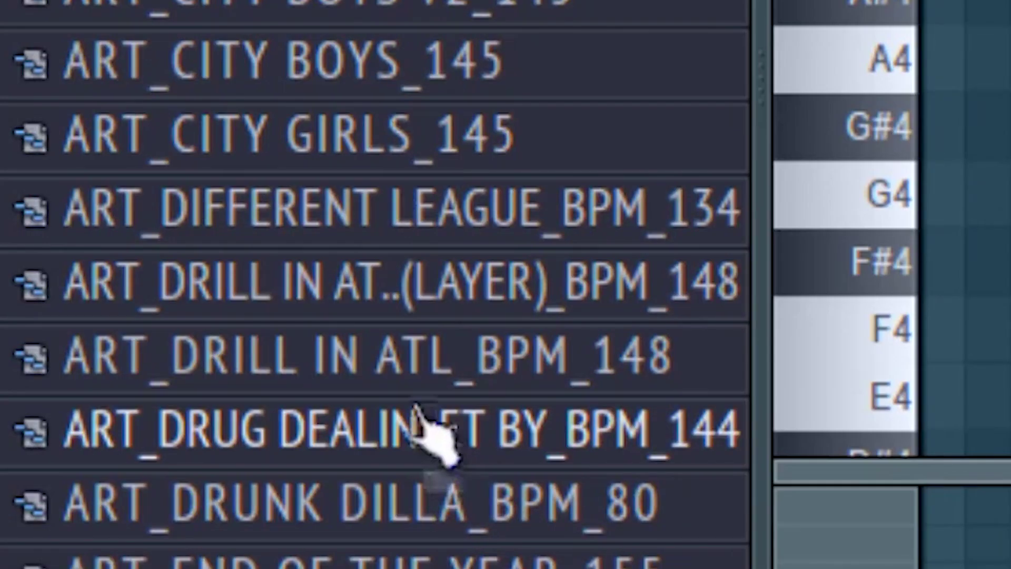
pyautogui.click(416, 364)
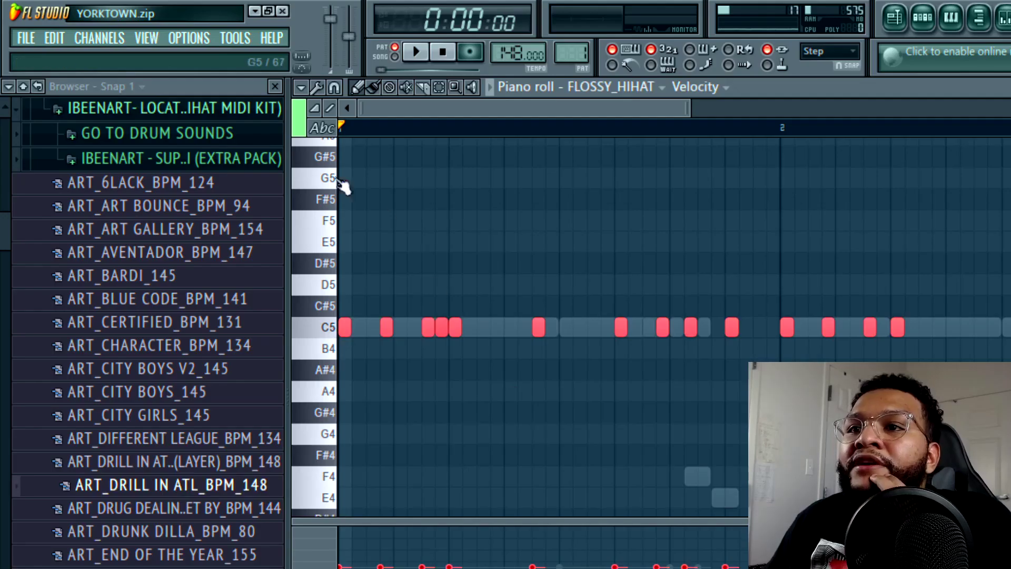
pyautogui.click(200, 110)
pyautogui.click(201, 111)
pyautogui.moveTo(287, 219); pyautogui.dragTo(304, 219)
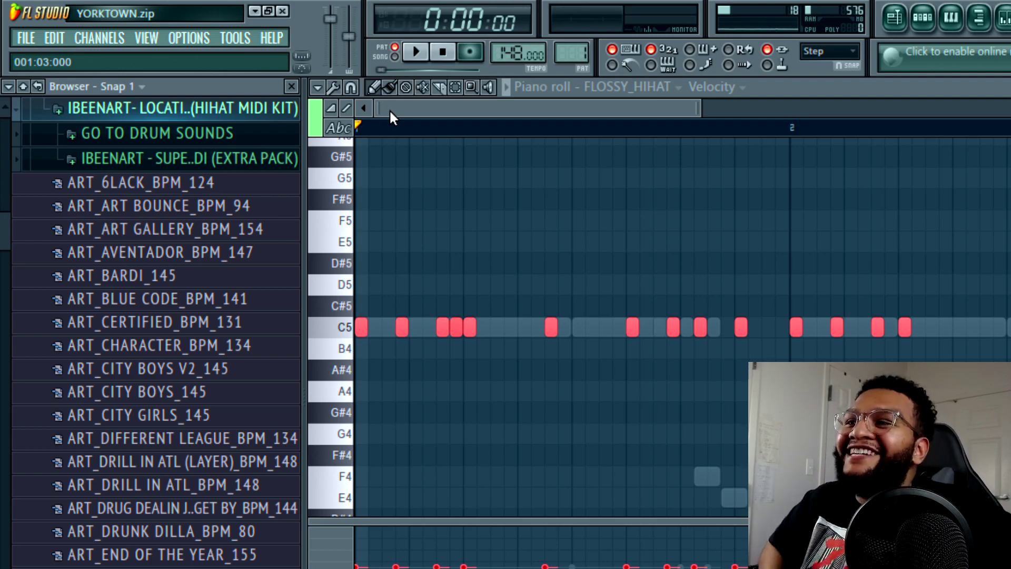
pyautogui.scroll(-5, 389, 109)
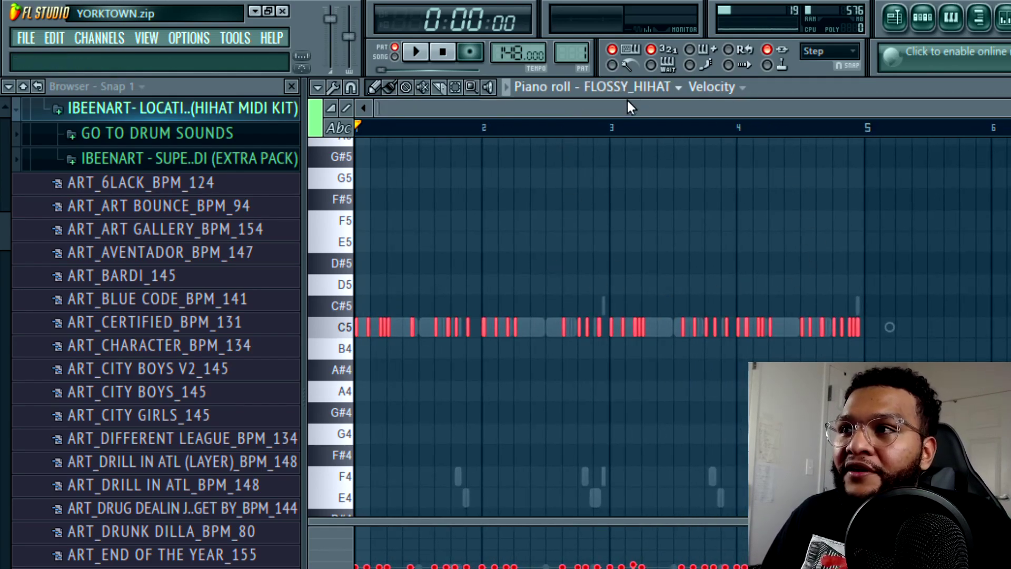
pyautogui.scroll(4, 629, 106)
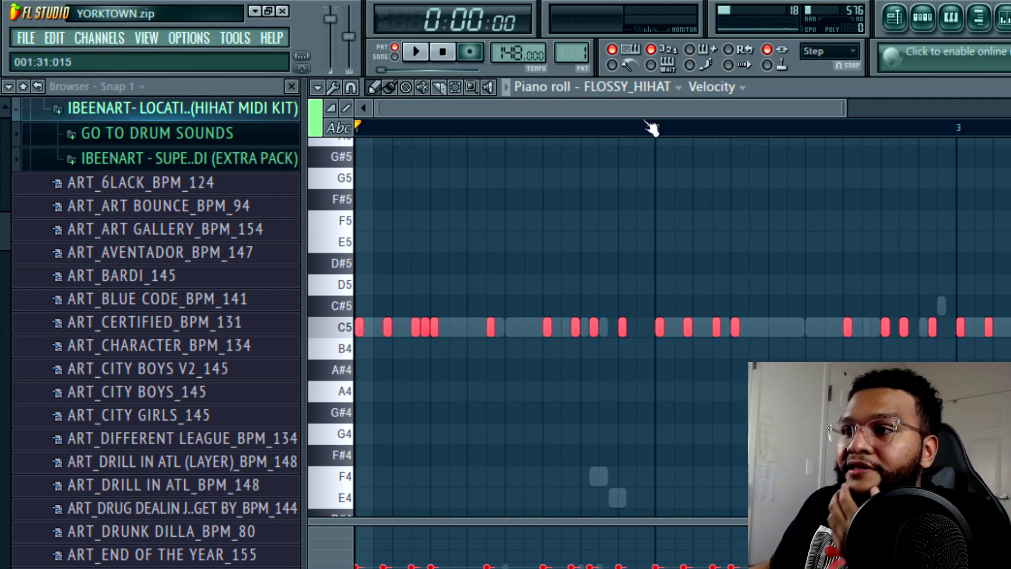
# Step: Unmute the High Hat channel in Pattern 1 and open its notes in the piano roll
pyautogui.press('F6')
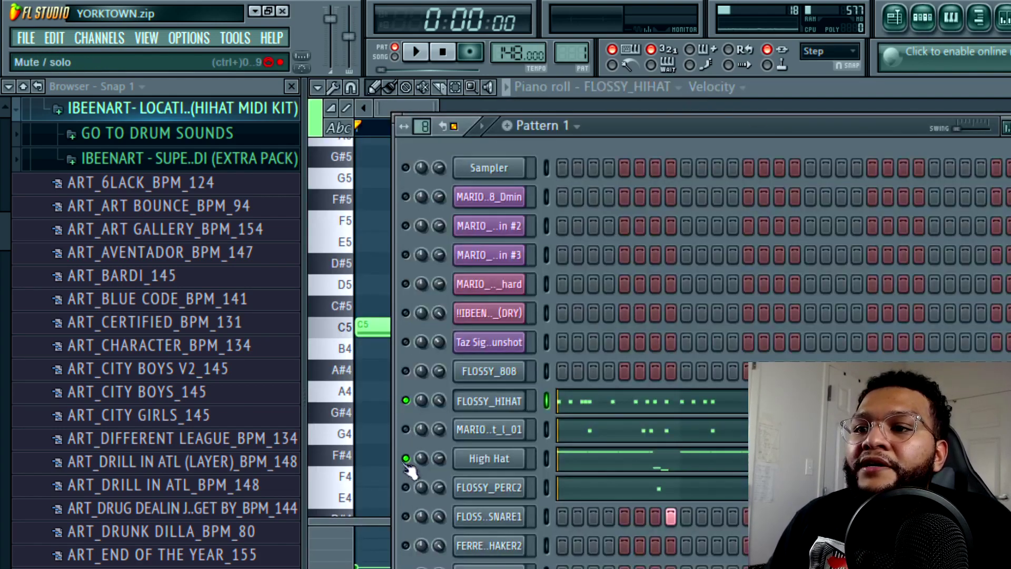
pyautogui.click(587, 410)
pyautogui.press('space')
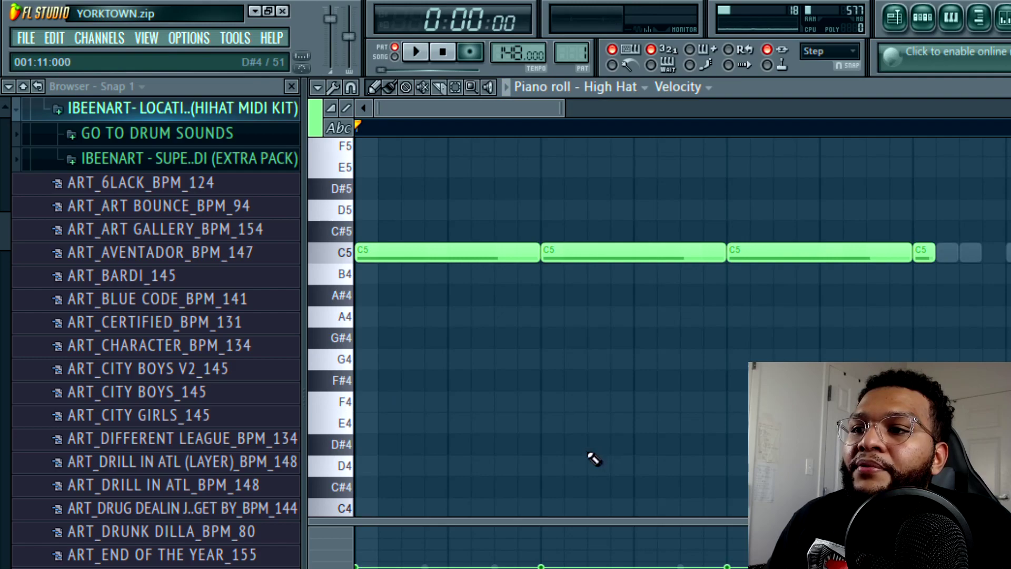
pyautogui.click(923, 18)
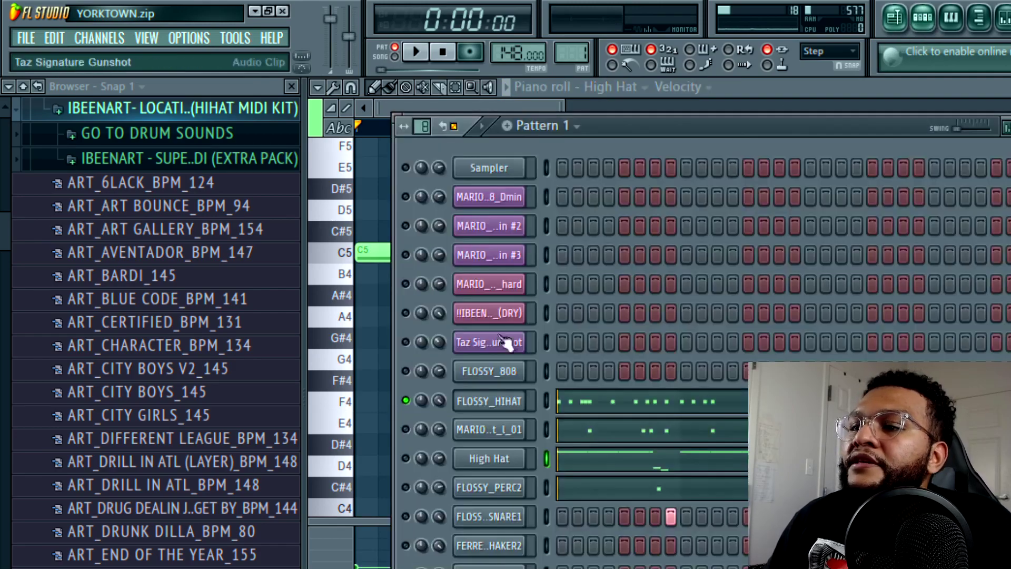
pyautogui.click(608, 468)
pyautogui.scroll(3, 602, 111)
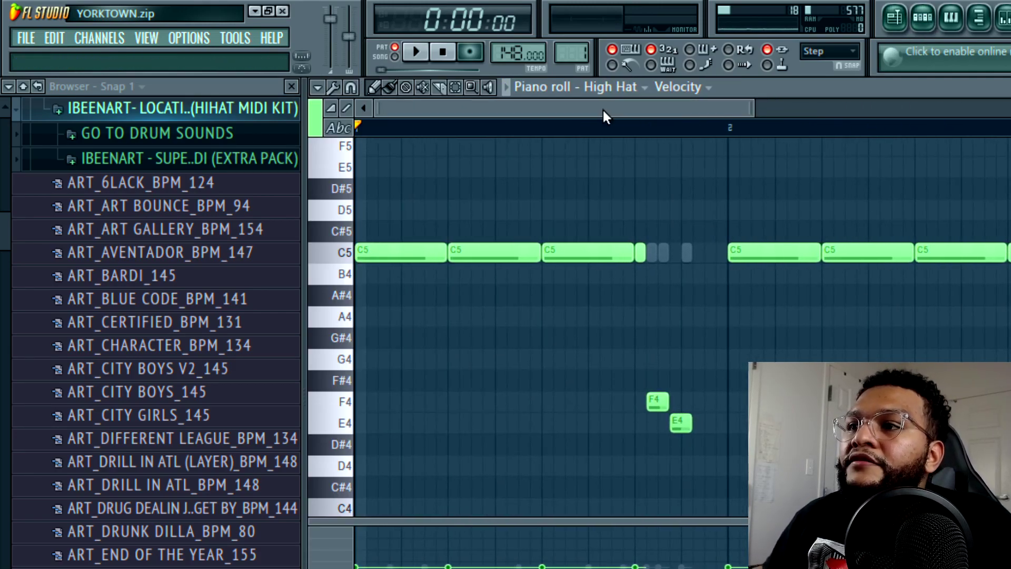
# Step: Play the High Hat layer over the hi-hat and highlight ART_DRILL IN ATL (LAYER)_BPM_148 in the MIDI kit folder
pyautogui.press('space')
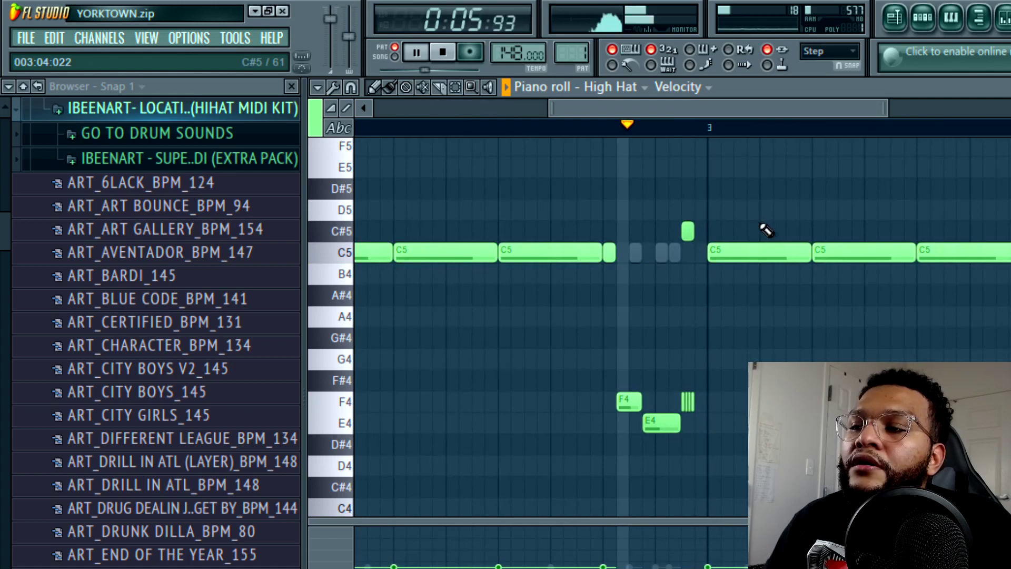
pyautogui.press('space')
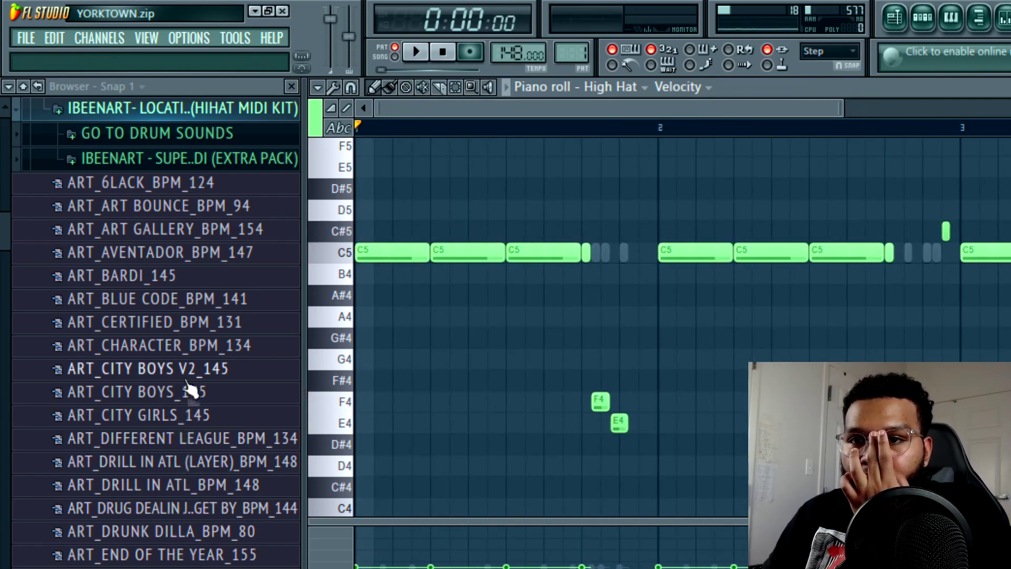
pyautogui.click(208, 463)
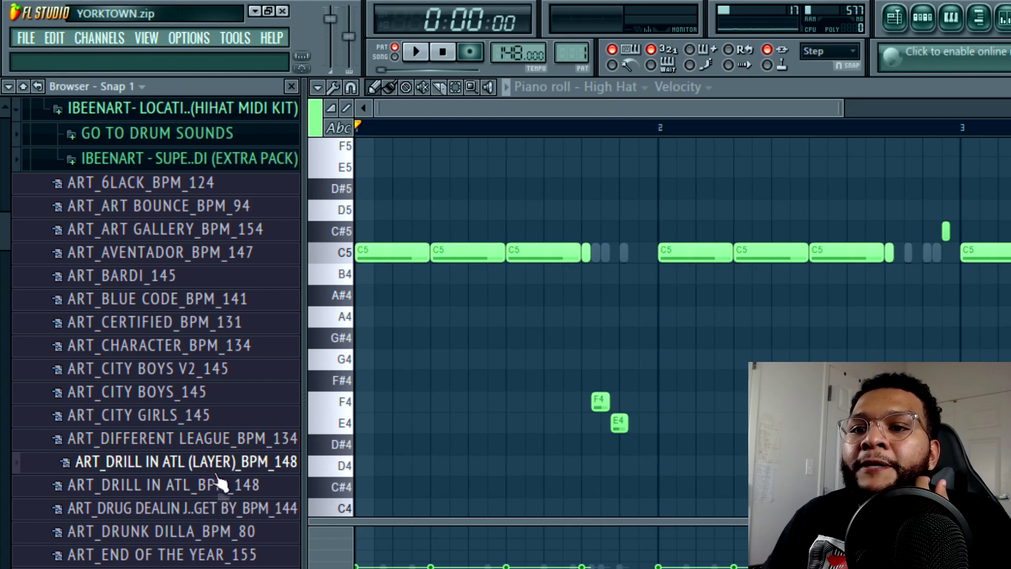
# Step: Unmute the MARIO_LUCIANO_snare_one_shot_l_01 channel and open its notes in the piano roll
pyautogui.press('F6')
pyautogui.click(507, 437)
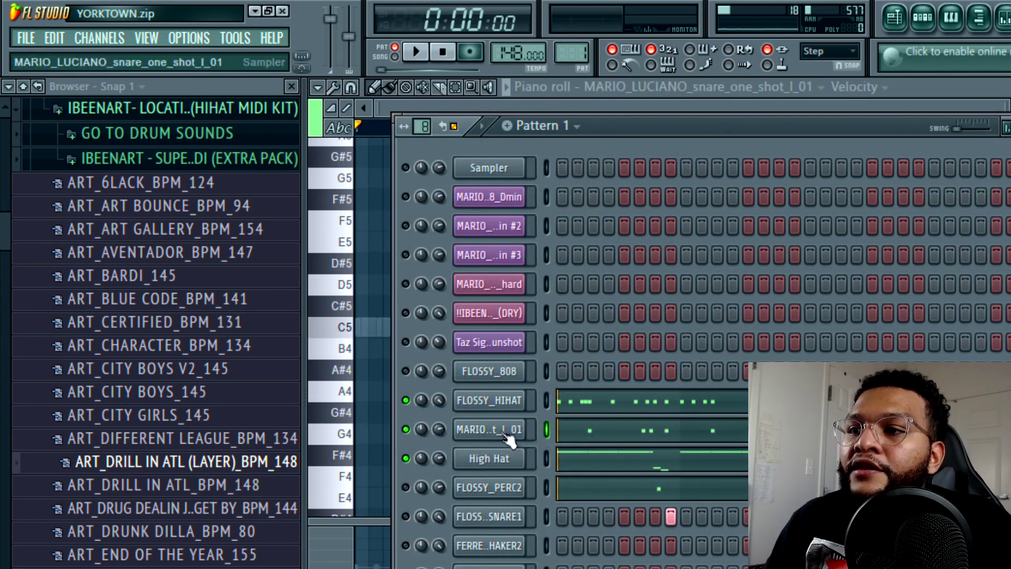
pyautogui.press('F6')
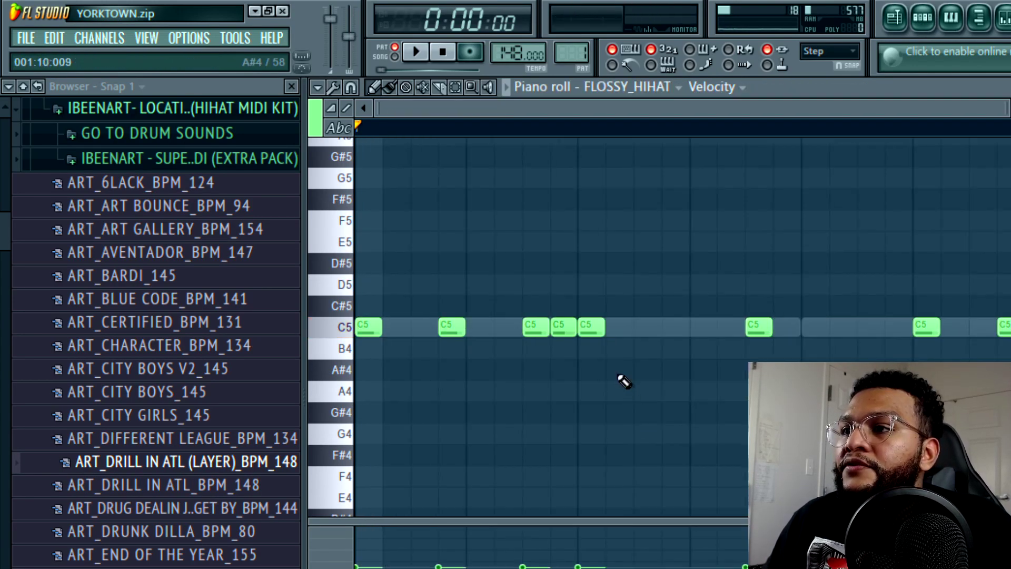
# Step: Play Pattern 1 and follow the snare one-shot notes through to the end of bar 4
pyautogui.press('space')
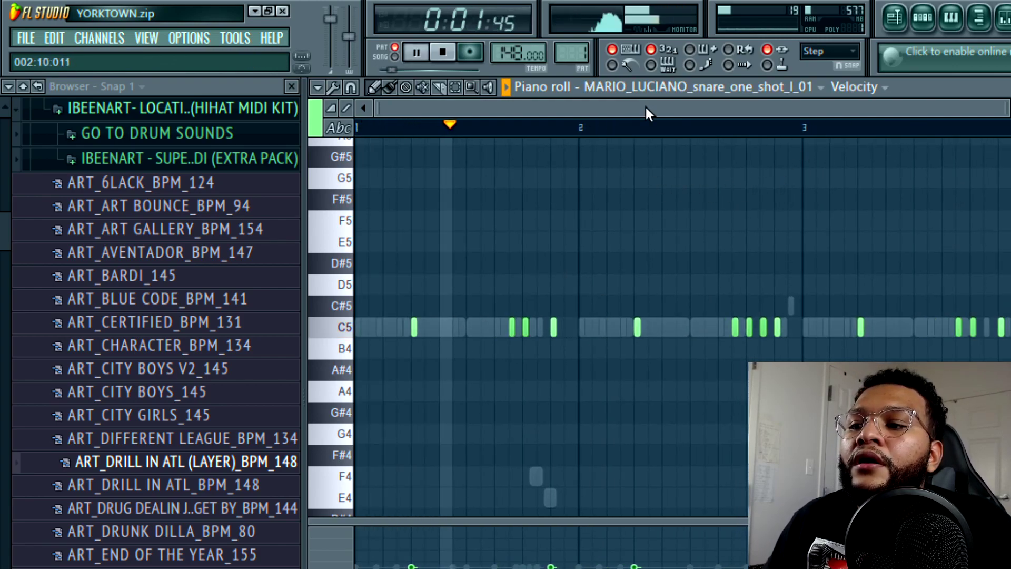
pyautogui.moveTo(648, 109); pyautogui.dragTo(696, 110)
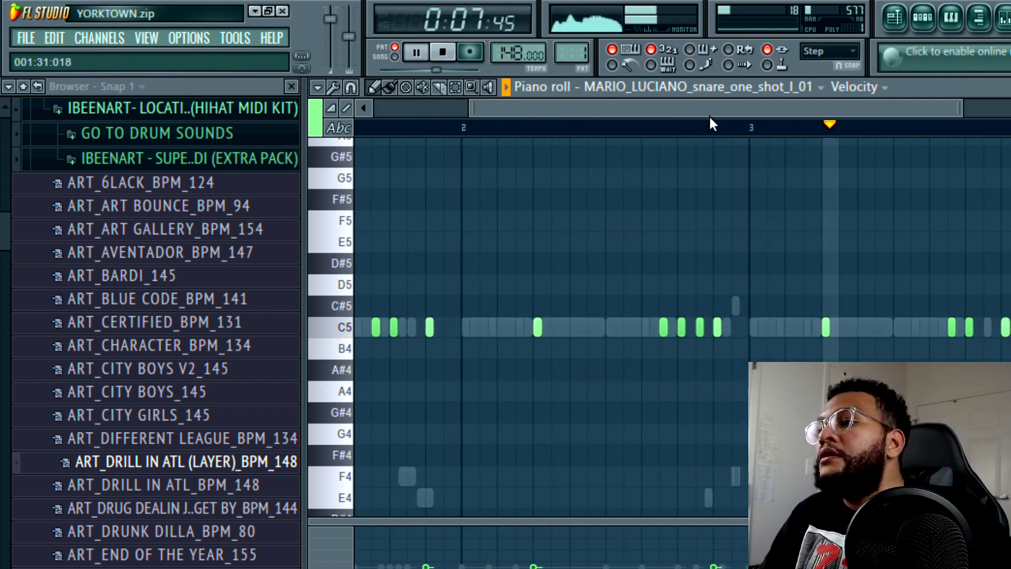
pyautogui.scroll(1, 733, 109)
pyautogui.moveTo(686, 109); pyautogui.dragTo(809, 109)
pyautogui.scroll(2, 733, 108)
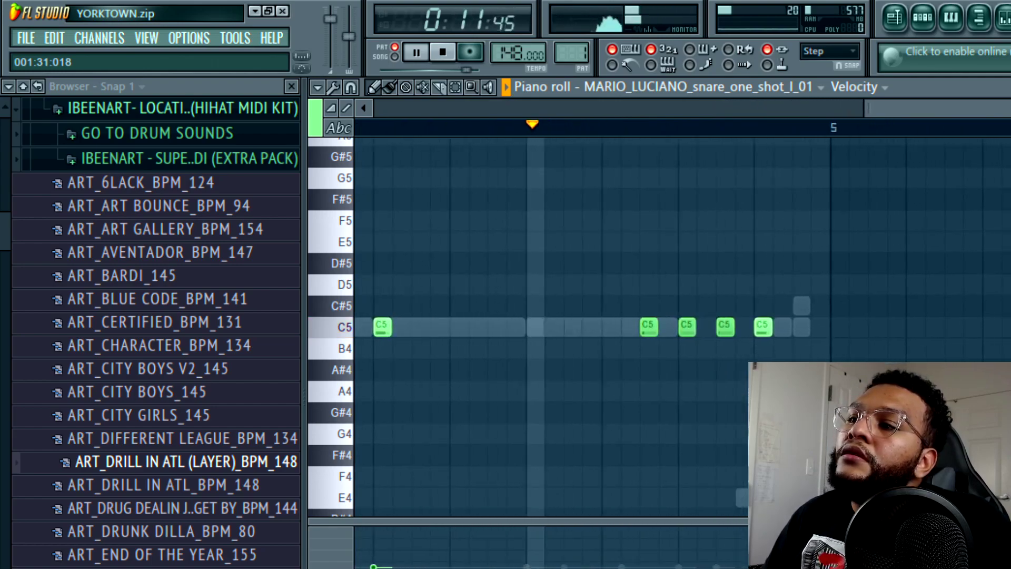
pyautogui.press('space')
# Step: Play the start of bar 1 and select the pair of snare one-shot notes just before its last snare note
pyautogui.scroll(-4, 684, 100)
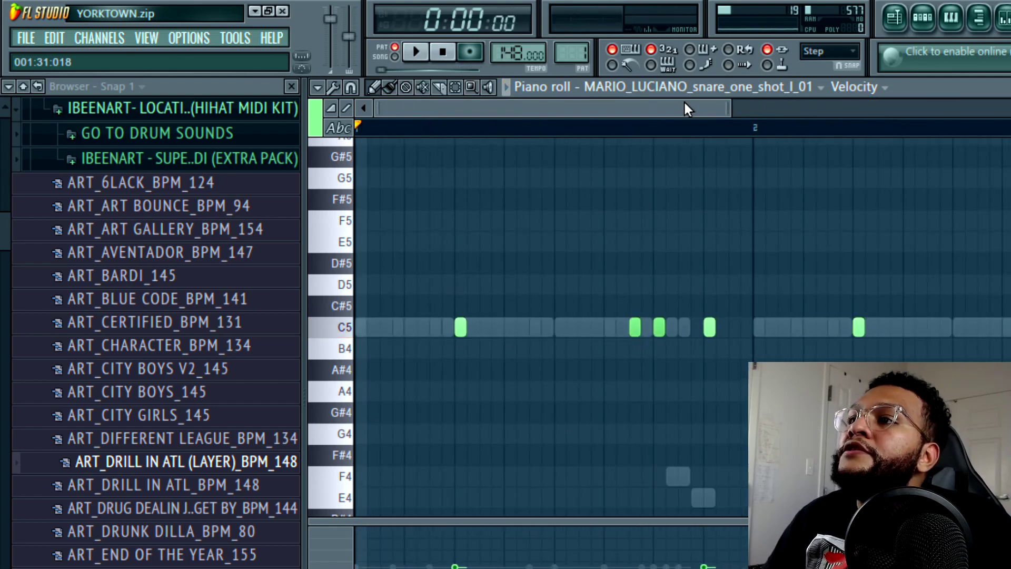
pyautogui.scroll(2, 624, 129)
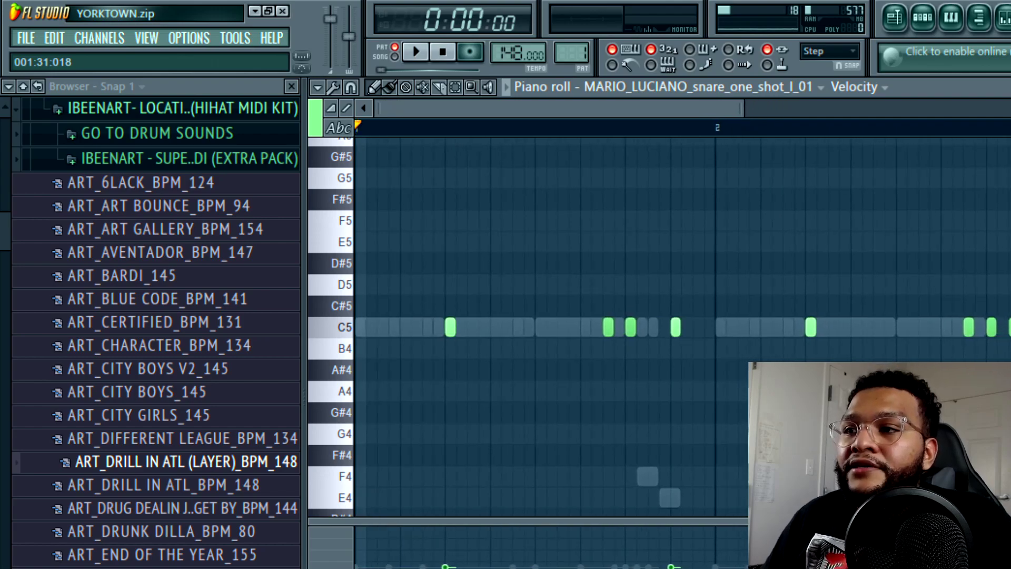
pyautogui.scroll(1, 650, 109)
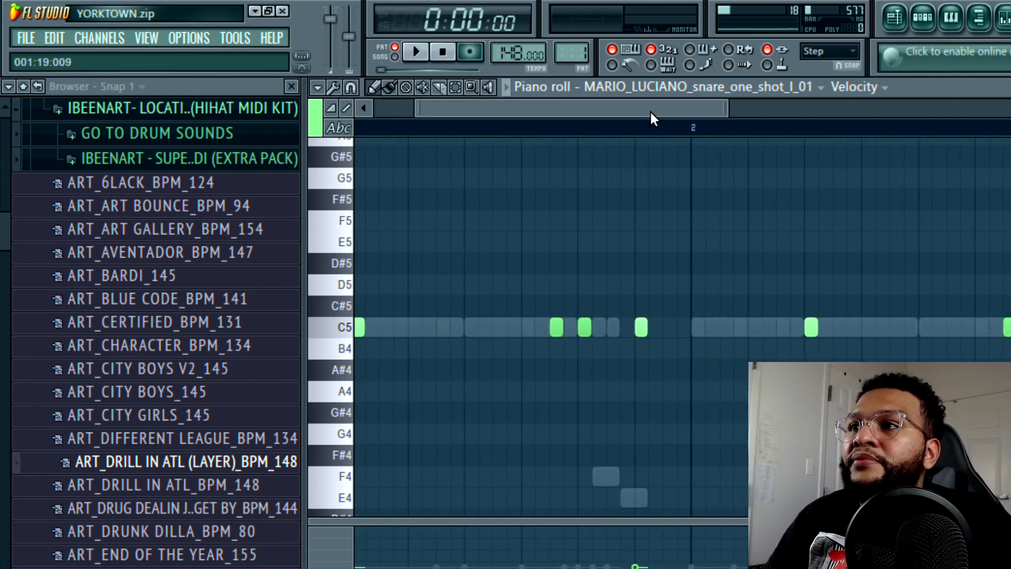
pyautogui.scroll(-2, 613, 107)
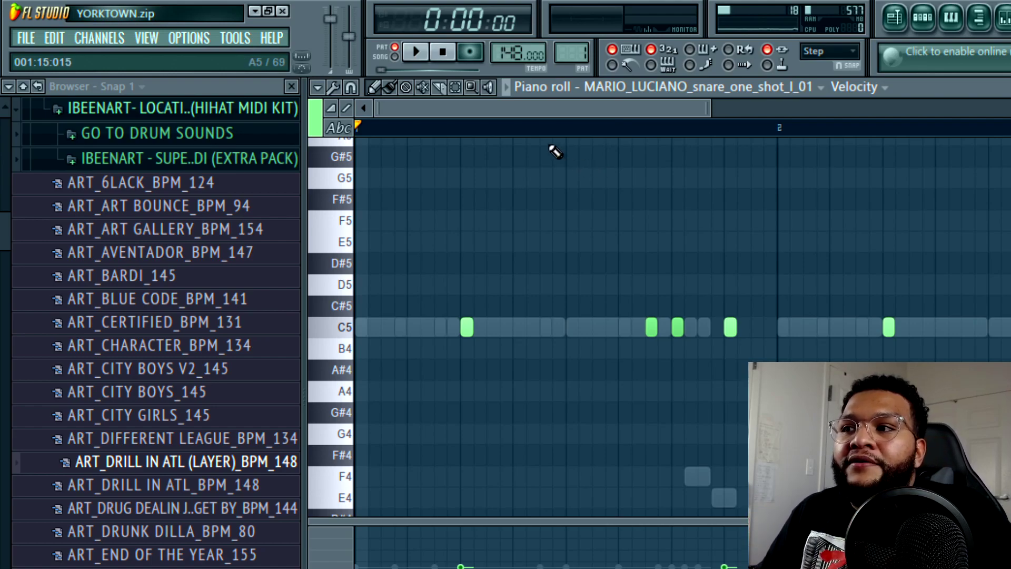
pyautogui.click(447, 126)
pyautogui.press('space')
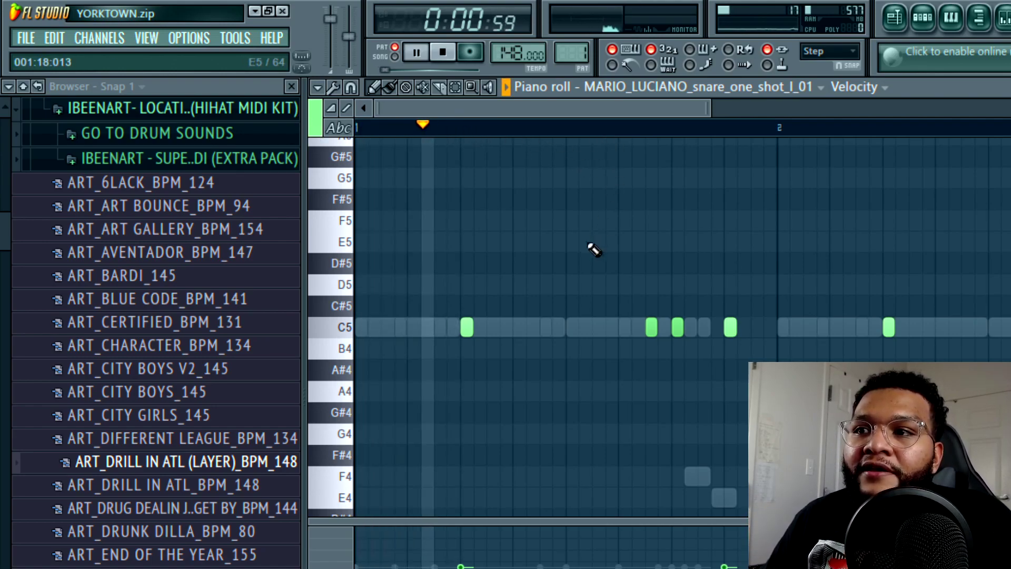
pyautogui.press('space')
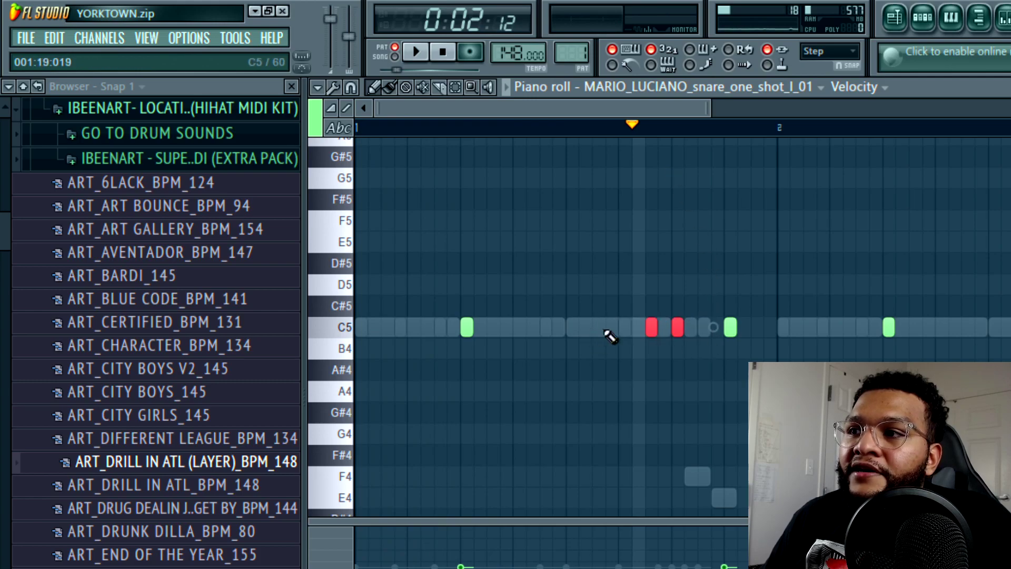
pyautogui.scroll(-2, 646, 153)
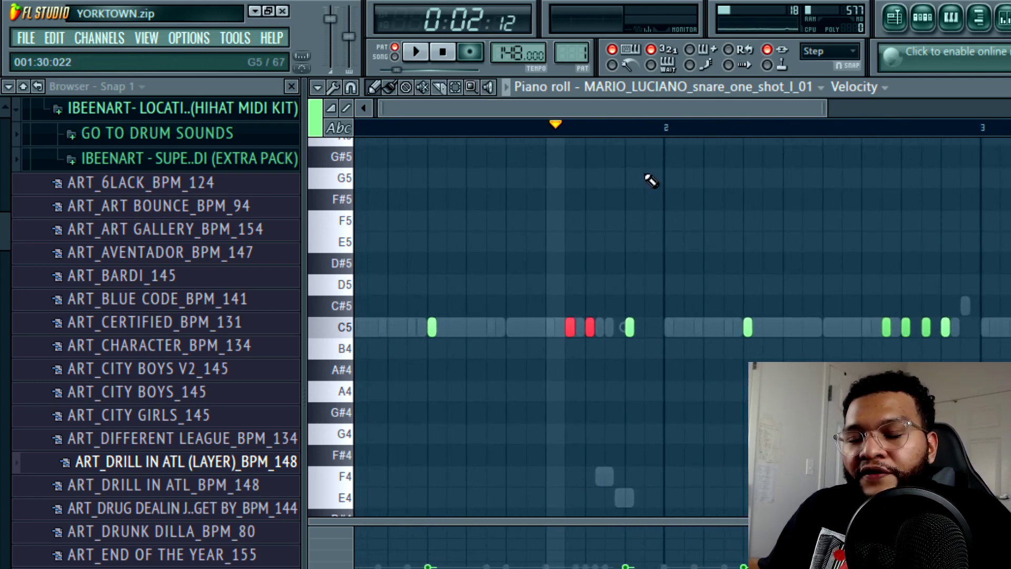
# Step: Resume playback from late bar 1 and examine the snare one-shot notes in bar 2
pyautogui.press('space')
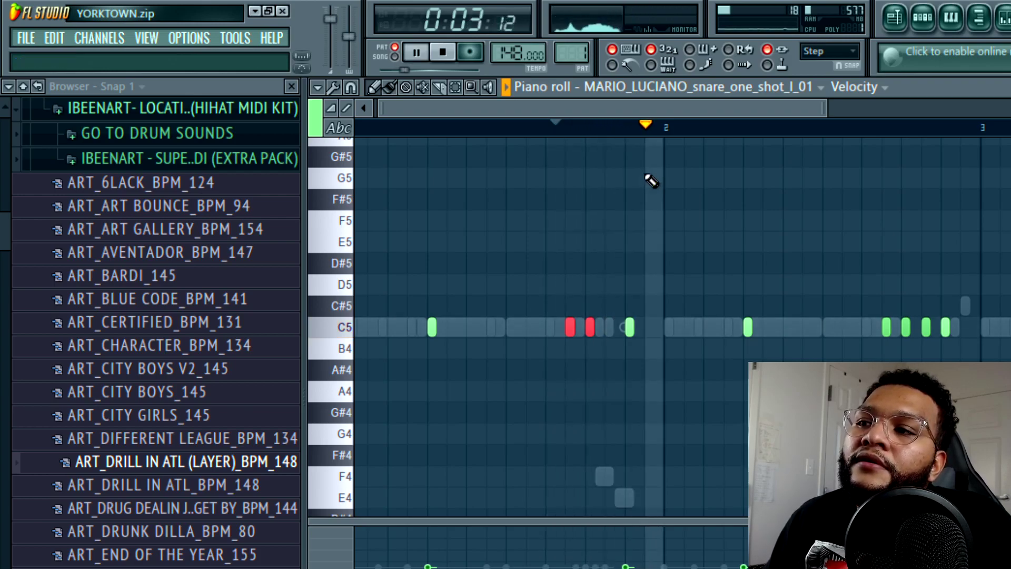
pyautogui.scroll(1, 864, 209)
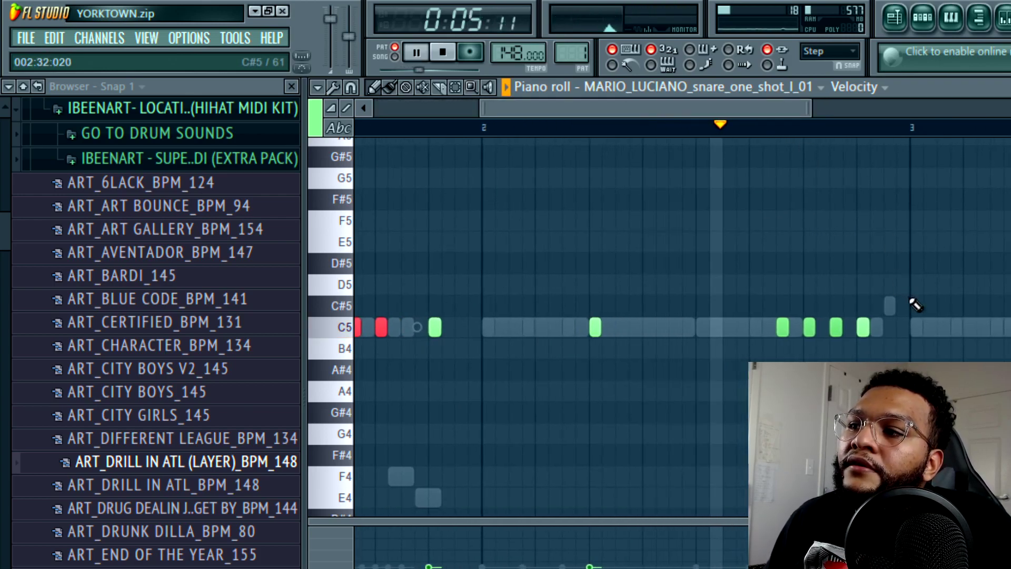
pyautogui.press('space')
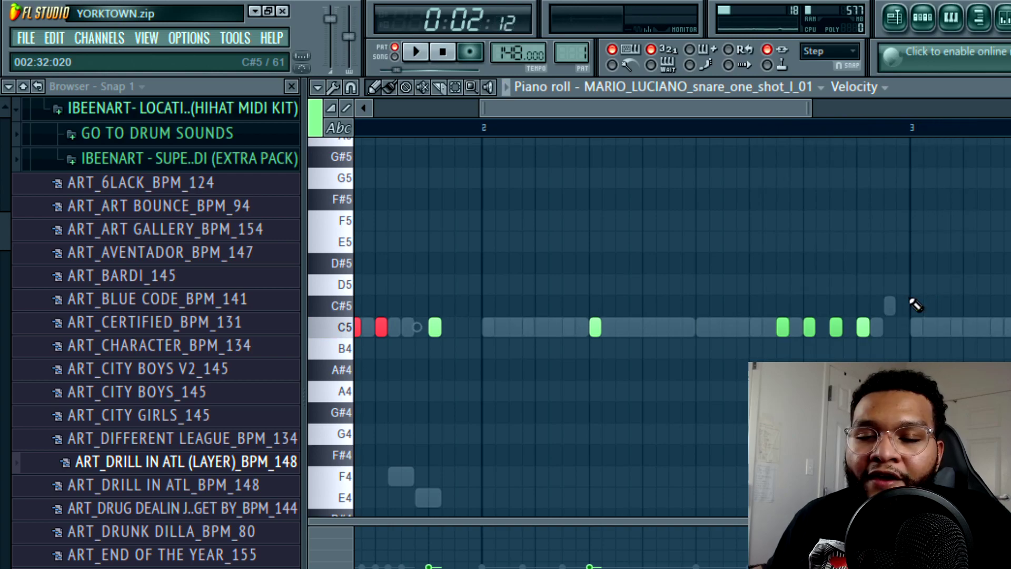
# Step: Audition the FLOSSY snare 1 sample from the channel rack, unmute its channel and play Pattern 1
pyautogui.click(922, 21)
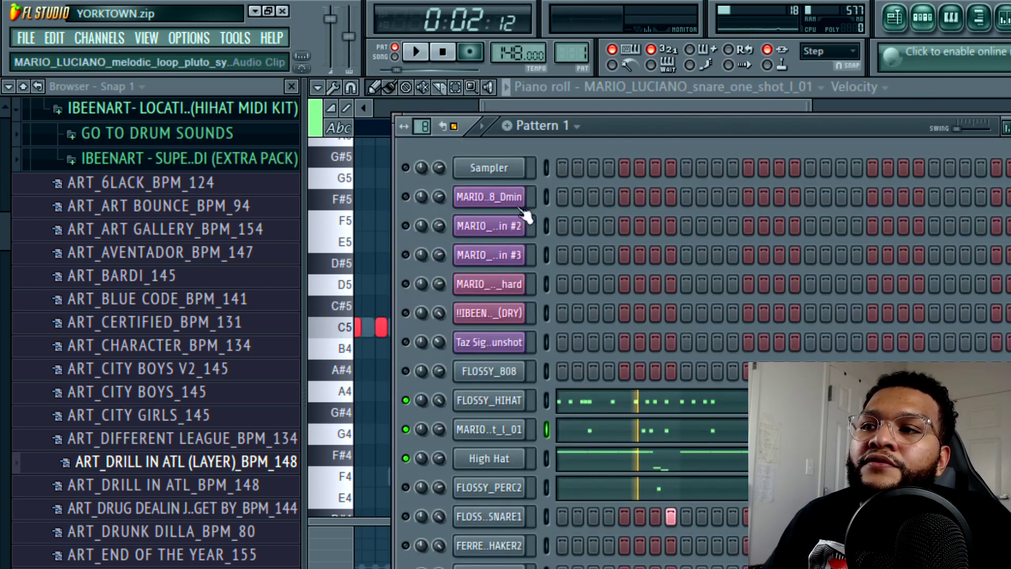
pyautogui.click(499, 375)
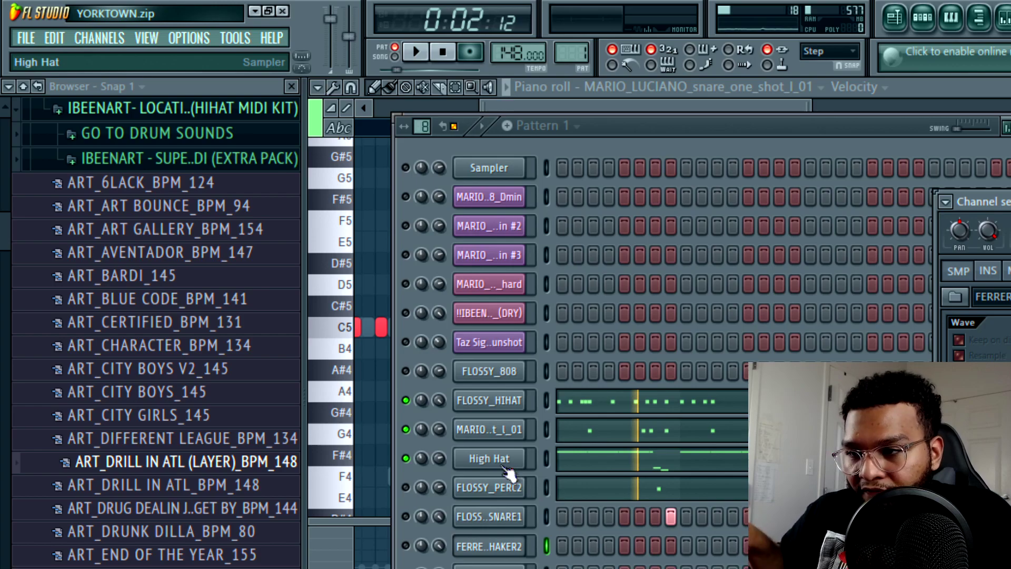
pyautogui.click(516, 518)
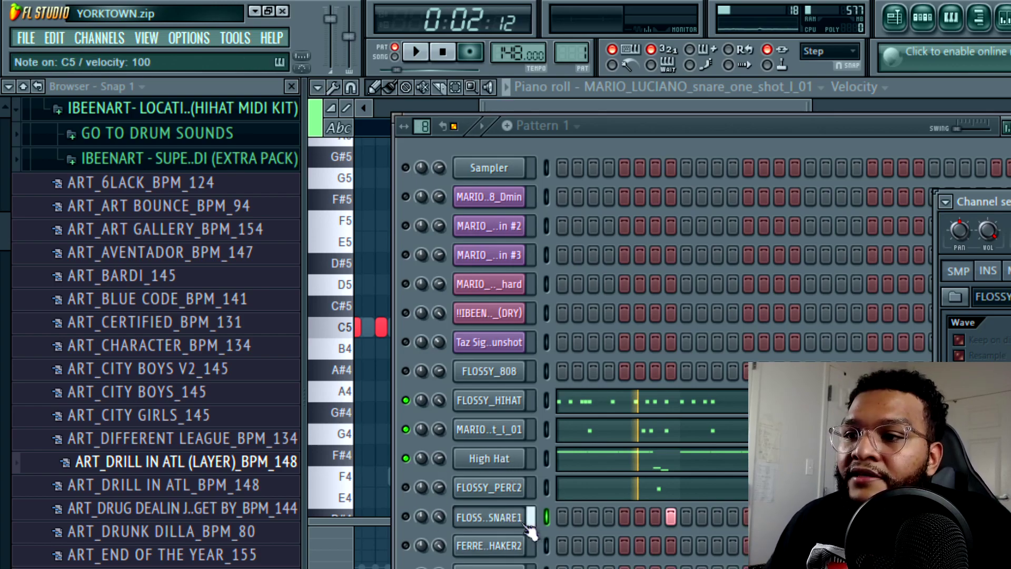
pyautogui.click(407, 518)
pyautogui.press('space')
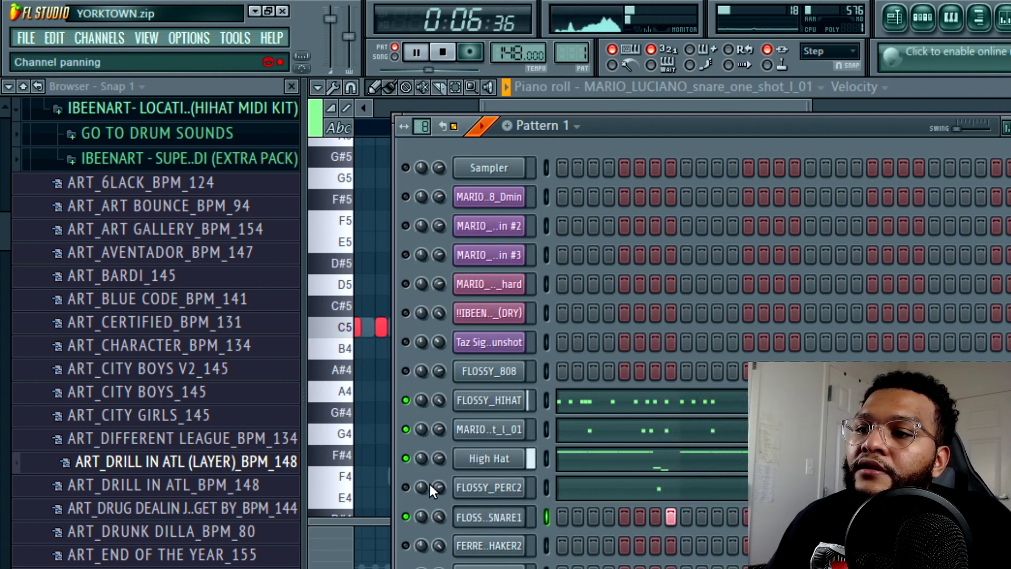
# Step: Unmute the FLOSSY_PERC2 channel, audition its sample and play Pattern 1 with it included
pyautogui.click(405, 487)
pyautogui.press('space')
pyautogui.click(464, 487)
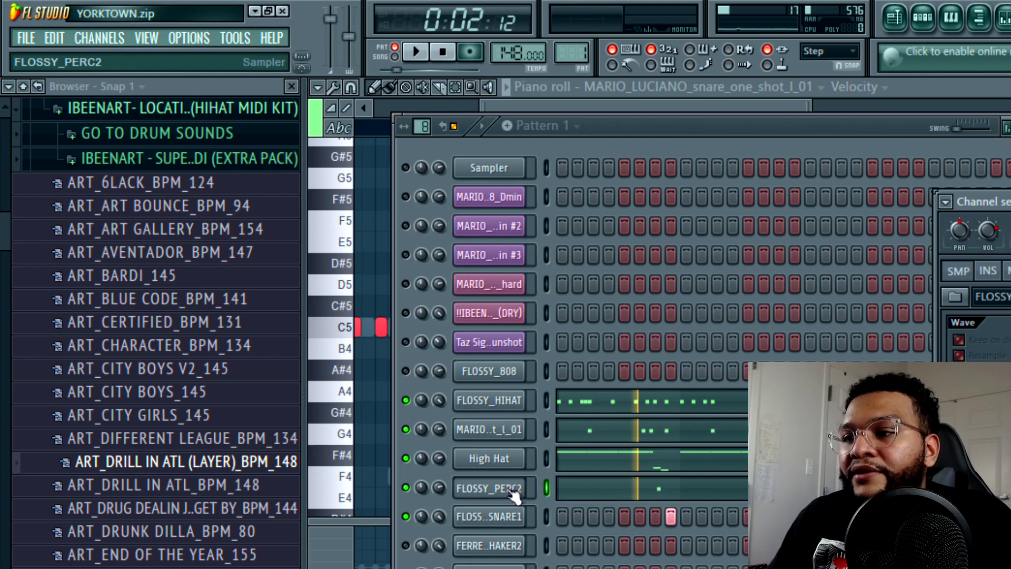
pyautogui.press('space')
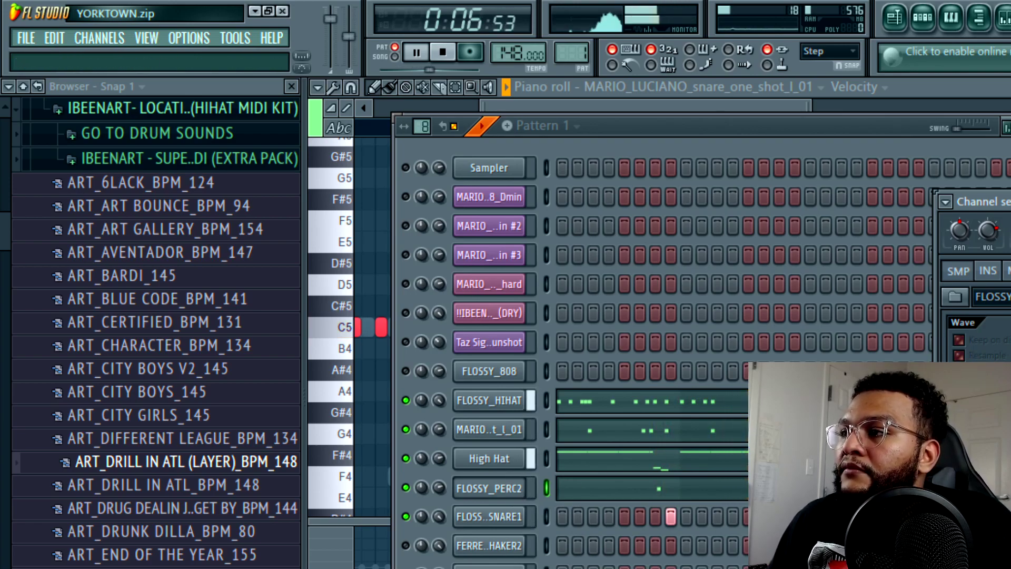
# Step: Solo Track 5 in the playlist, unmute Track 8 and select its first kick one-shot clip at bar 9
pyautogui.moveTo(683, 371); pyautogui.dragTo(643, 371)
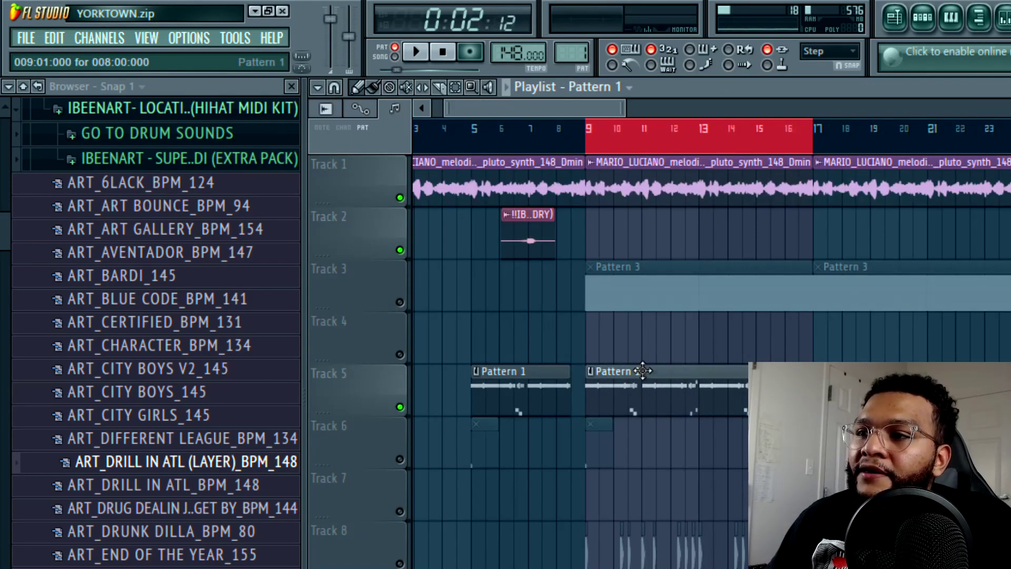
pyautogui.scroll(3, 580, 369)
pyautogui.rightClick(401, 407)
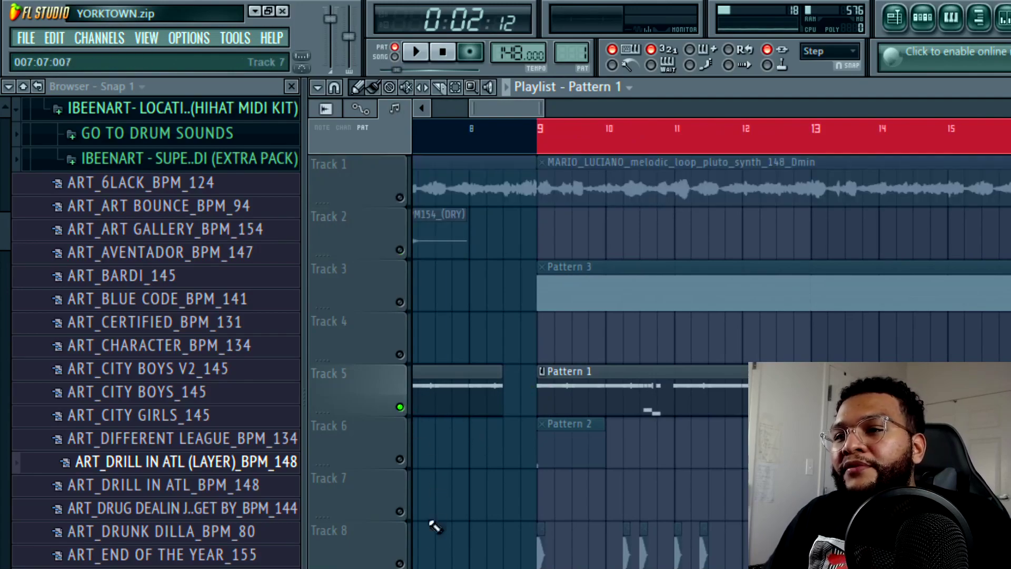
pyautogui.click(400, 562)
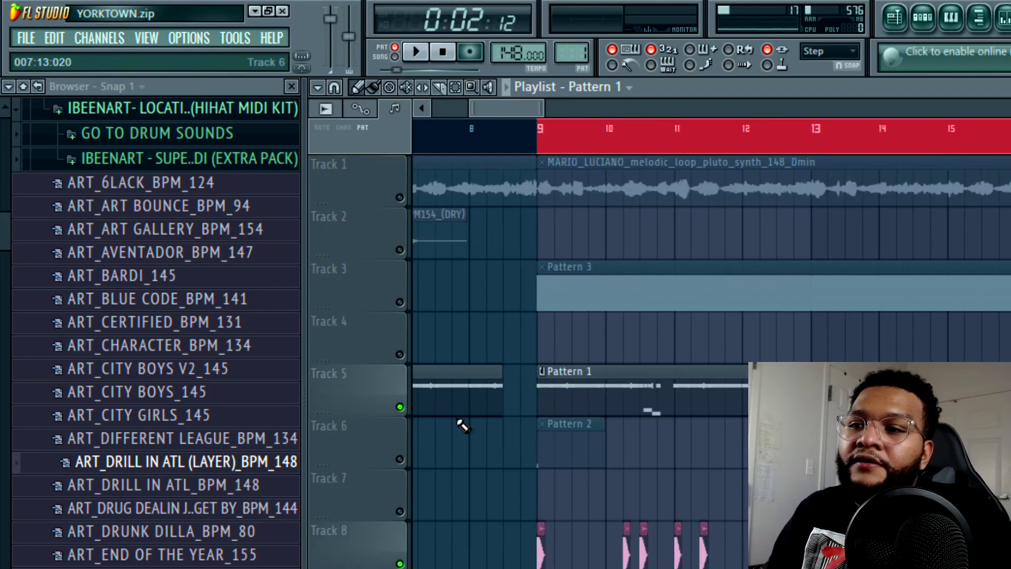
pyautogui.doubleClick(541, 559)
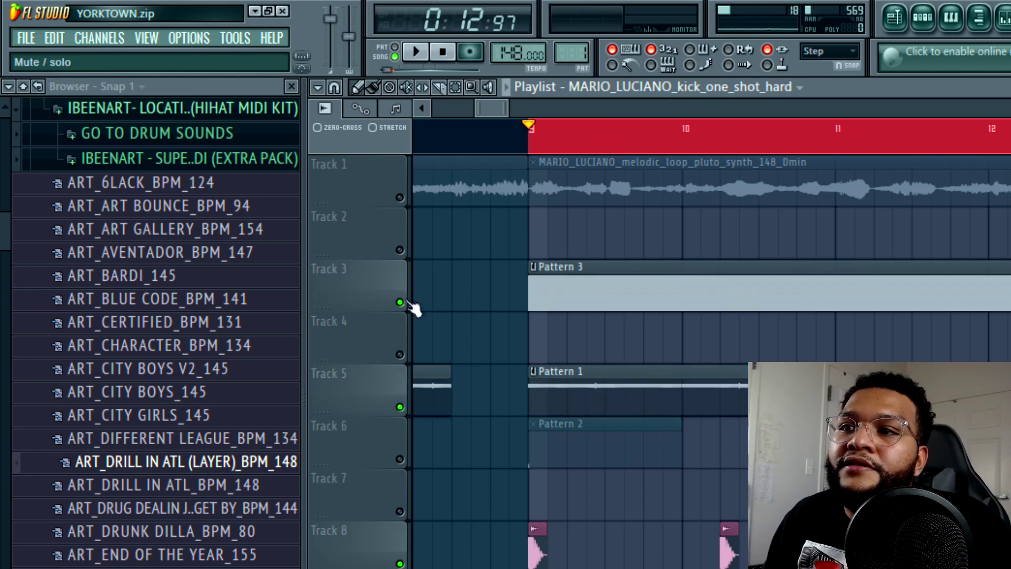
# Step: Unmute Track 5 alongside the kicks on Track 8 and play the song from bar 9 through bar 15
pyautogui.click(402, 303)
pyautogui.press('space')
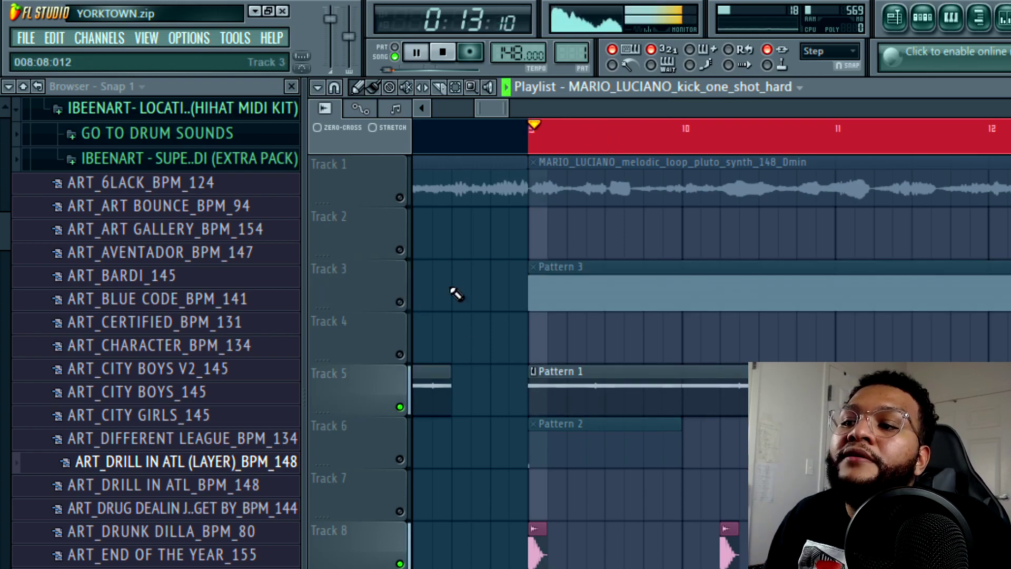
pyautogui.moveTo(508, 109)
pyautogui.mouseDown()
pyautogui.moveTo(540, 108)
pyautogui.moveTo(512, 109)
pyautogui.moveTo(520, 108)
pyautogui.mouseUp()
pyautogui.scroll(-1, 726, 140)
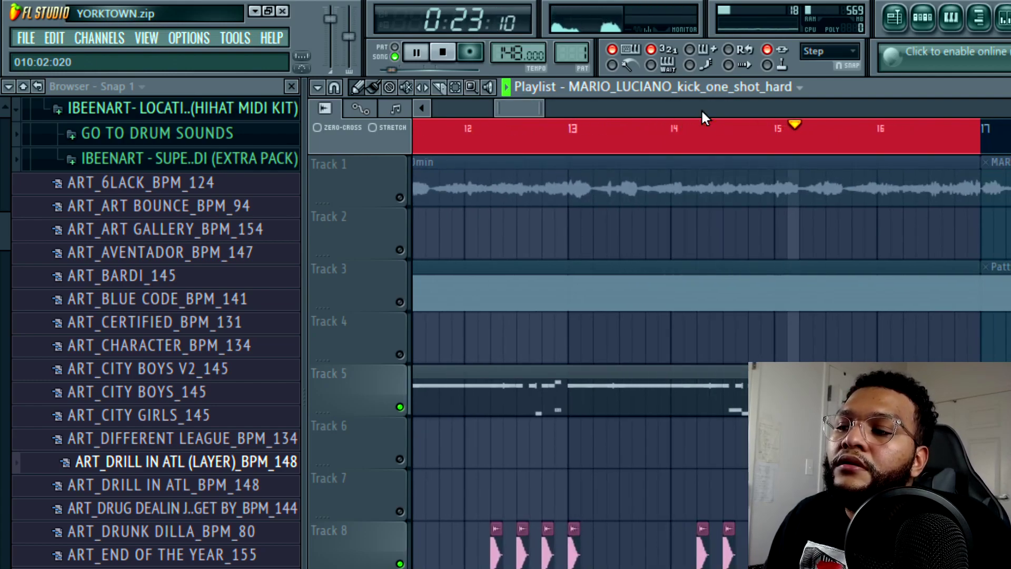
pyautogui.press('space')
# Step: Replay from bar 9 and examine how the kick clips on Track 8 line up with Pattern 1
pyautogui.scroll(2, 783, 106)
pyautogui.scroll(-2, 783, 100)
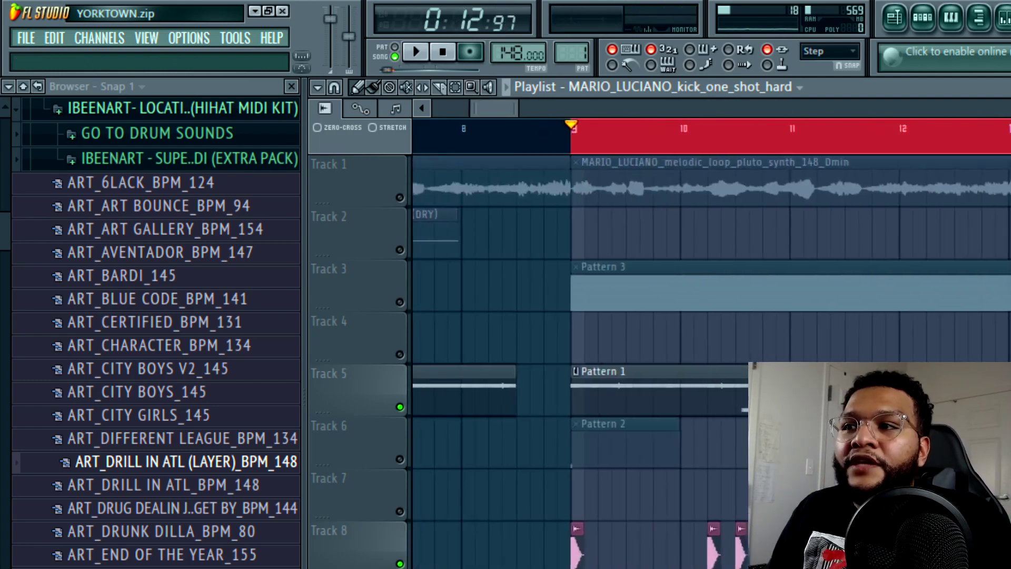
pyautogui.scroll(1, 796, 111)
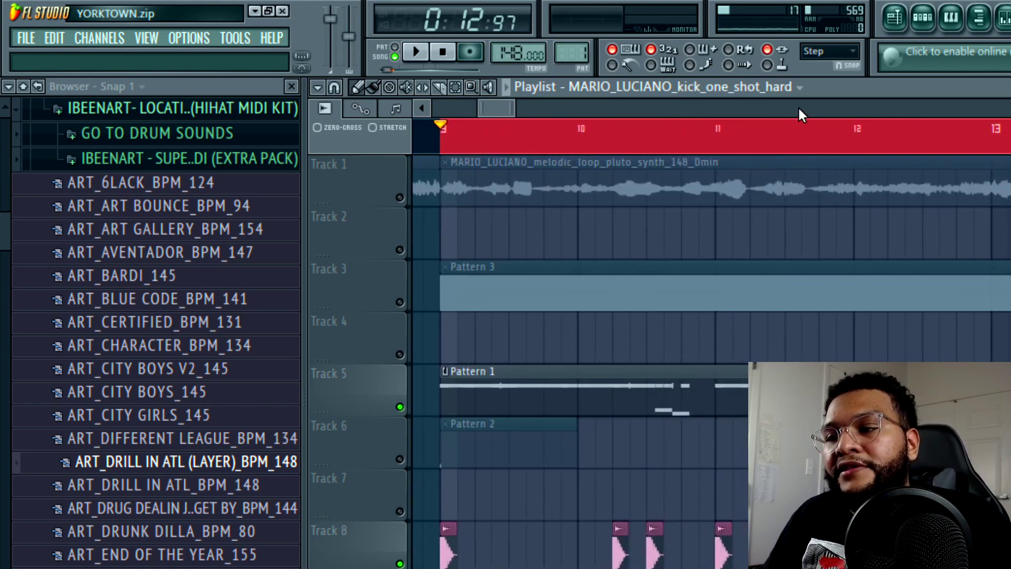
pyautogui.scroll(-1, 670, 104)
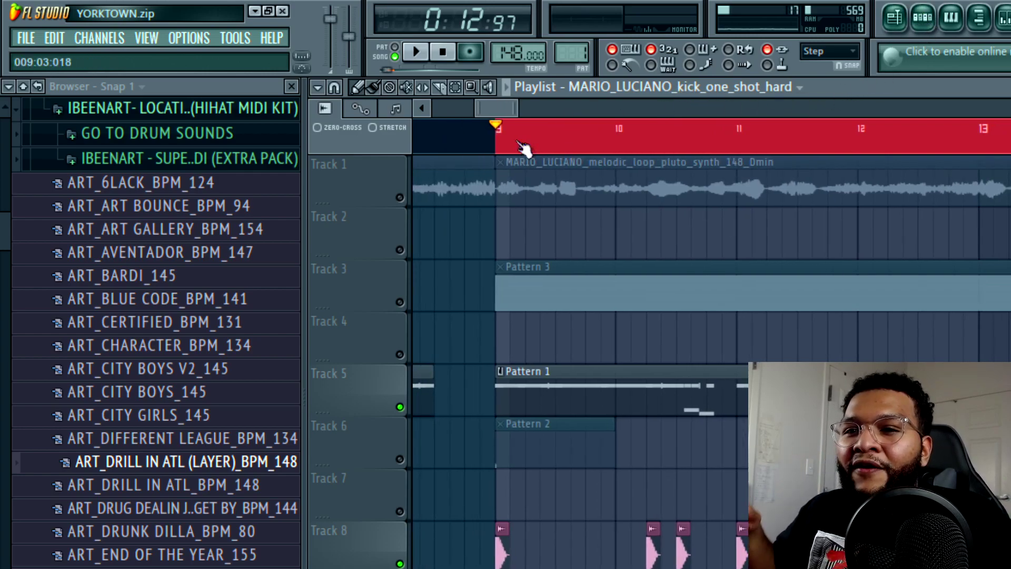
pyautogui.press('space')
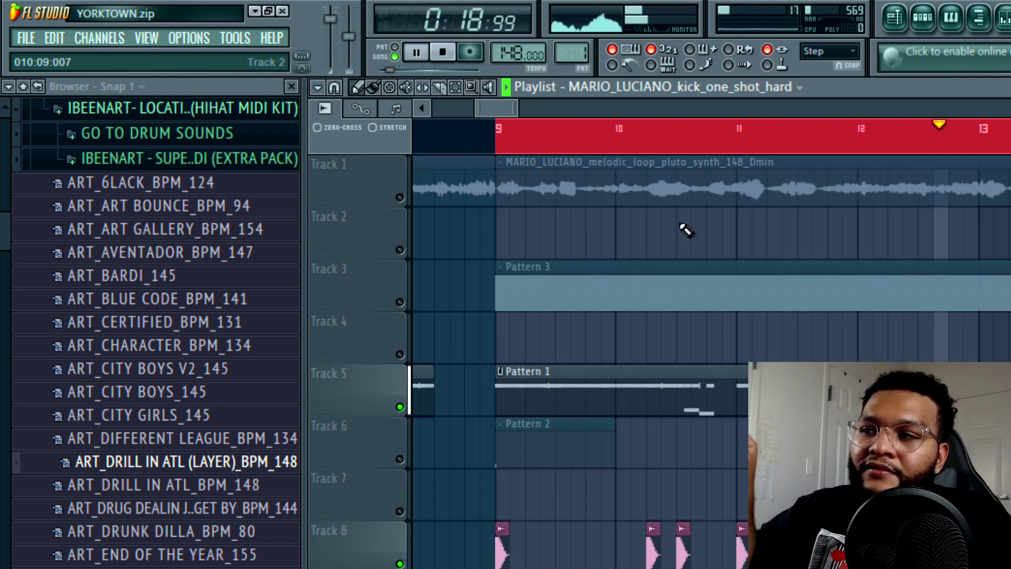
pyautogui.press('space')
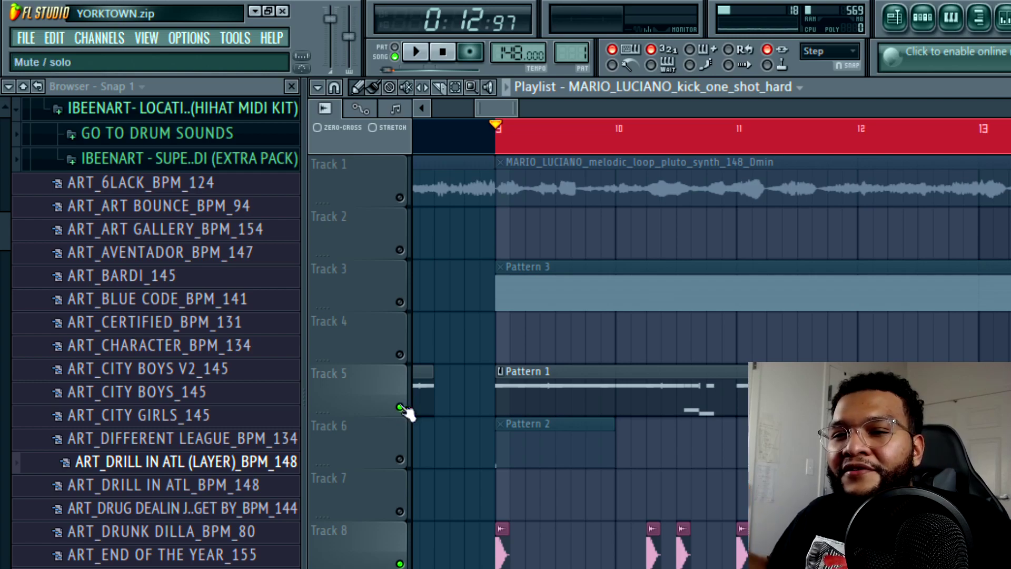
# Step: Solo Track 5, open the snare one-shot piano roll and play its notes across bars 1 and 2
pyautogui.rightClick(402, 408)
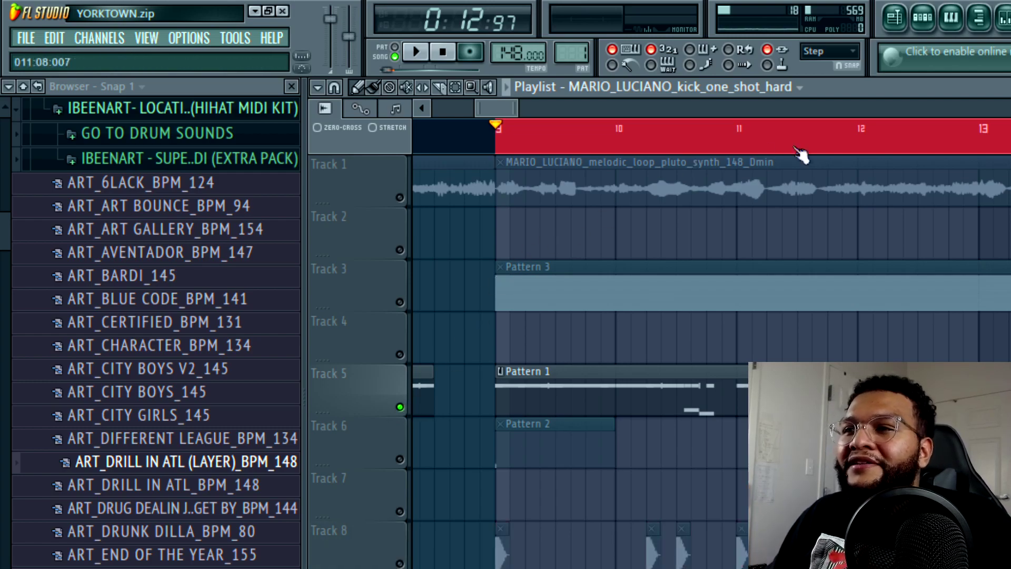
pyautogui.click(950, 27)
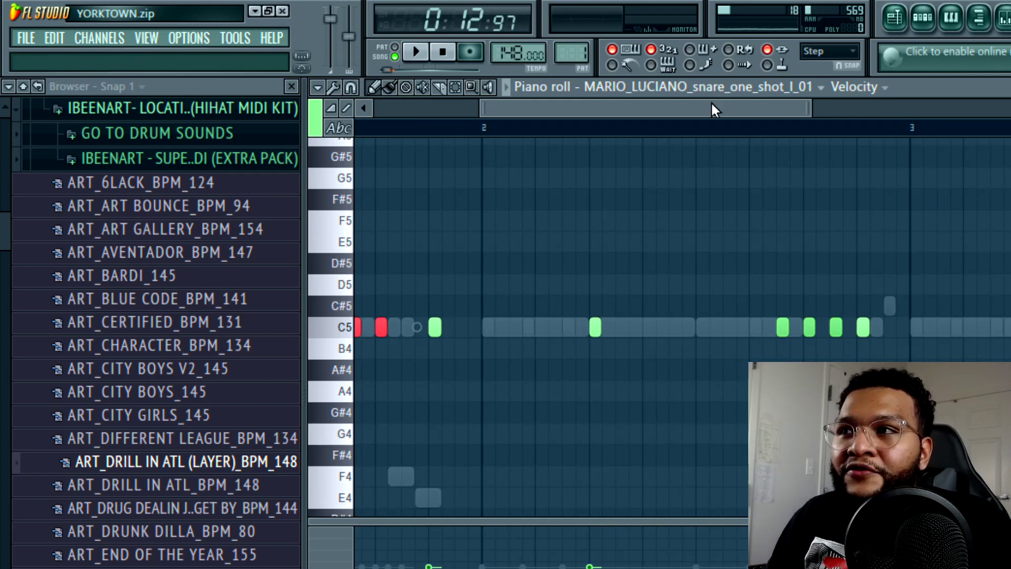
pyautogui.moveTo(713, 108); pyautogui.dragTo(668, 109)
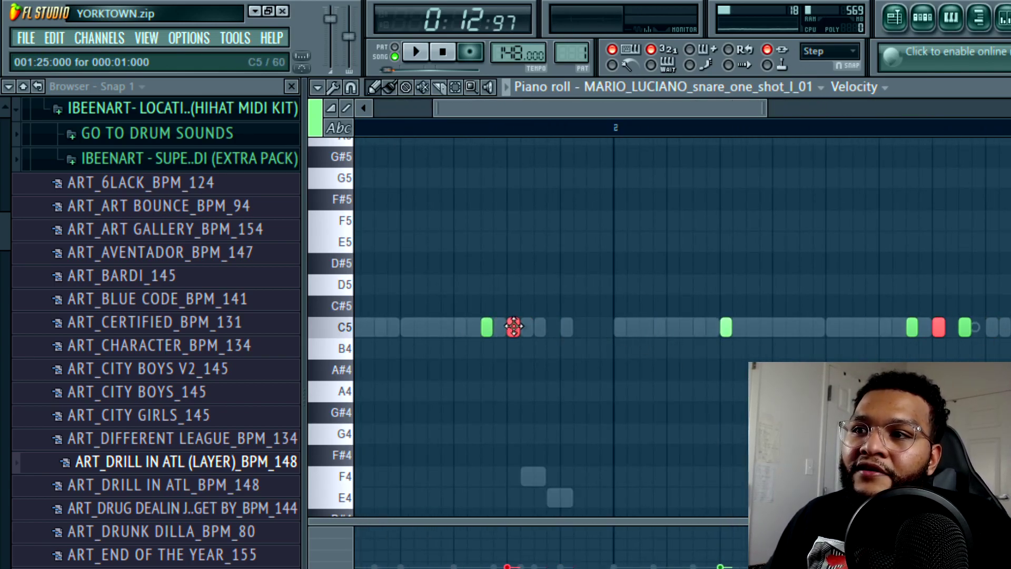
pyautogui.press('space')
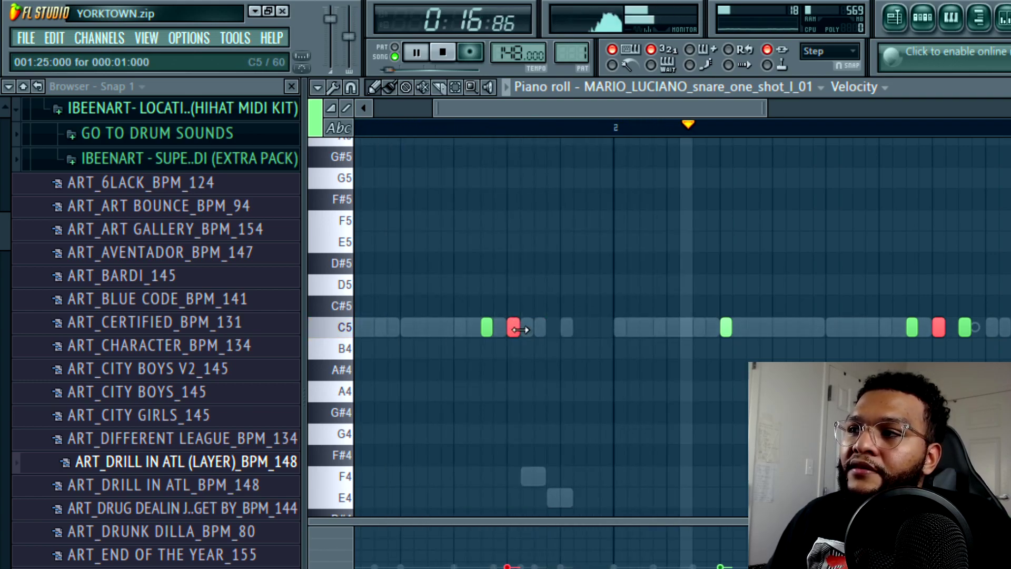
pyautogui.press('space')
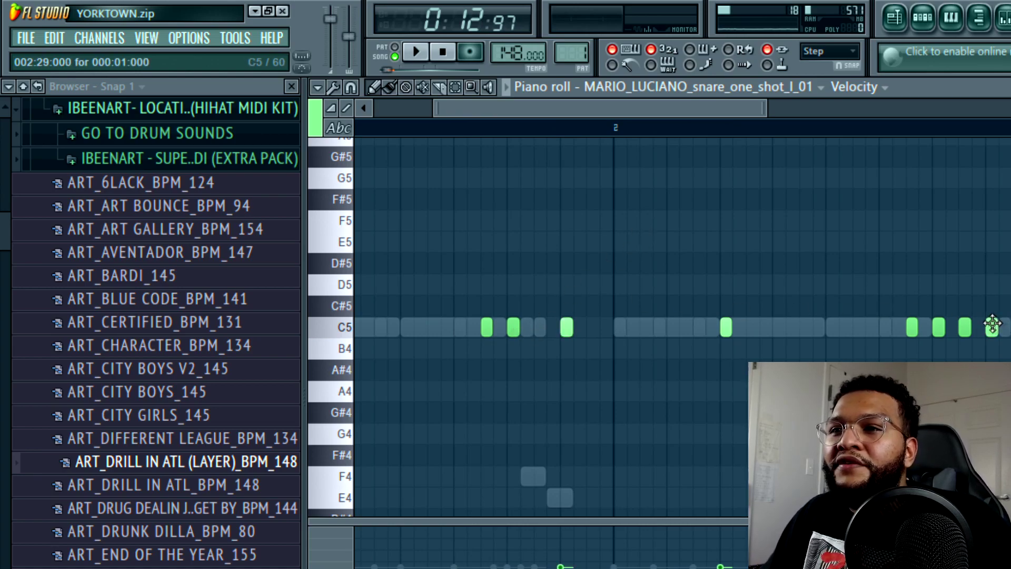
pyautogui.moveTo(691, 112); pyautogui.dragTo(643, 108)
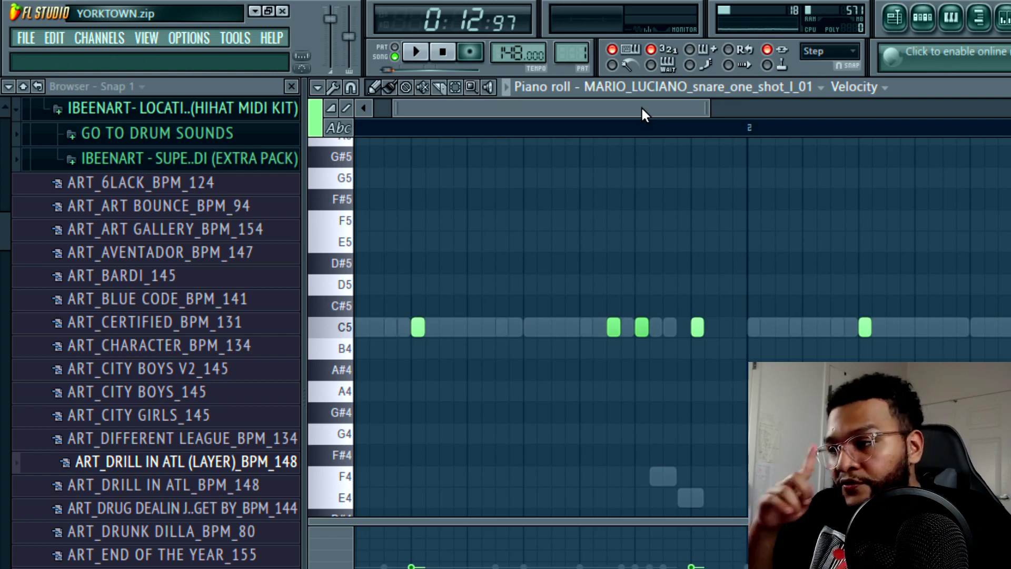
pyautogui.moveTo(659, 104); pyautogui.dragTo(699, 73)
# Step: Return to the playlist, solo Track 3 and play Pattern 3 with its FLOSSY_808 notes open in the piano roll
pyautogui.press('F5')
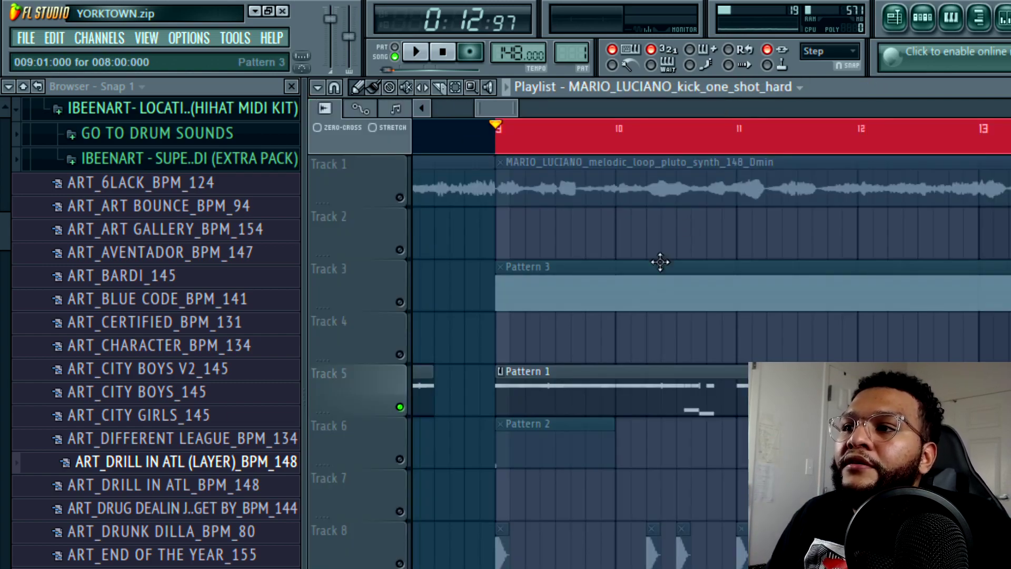
pyautogui.rightClick(402, 301)
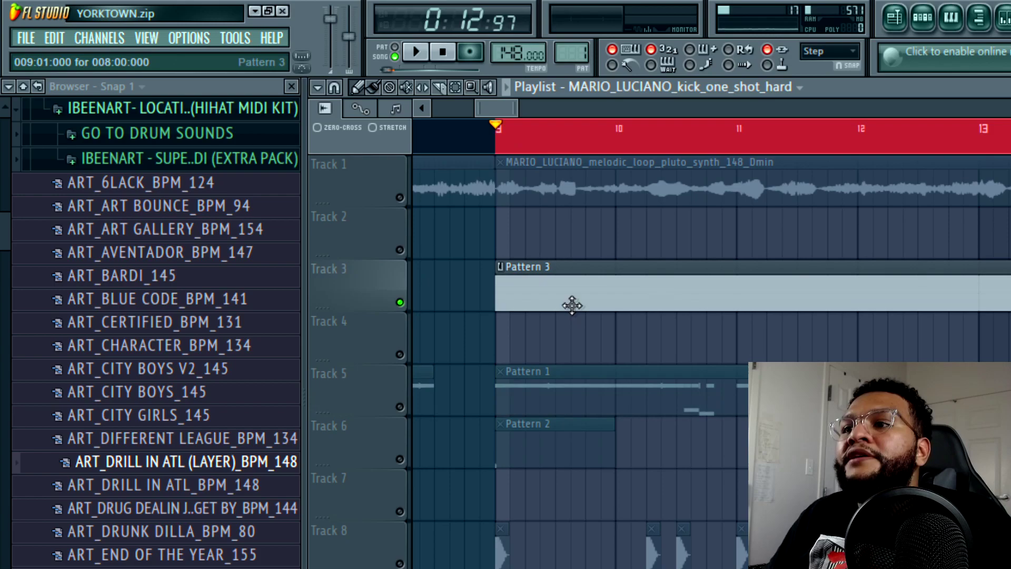
pyautogui.press('space')
pyautogui.click(589, 289)
pyautogui.doubleClick(589, 290)
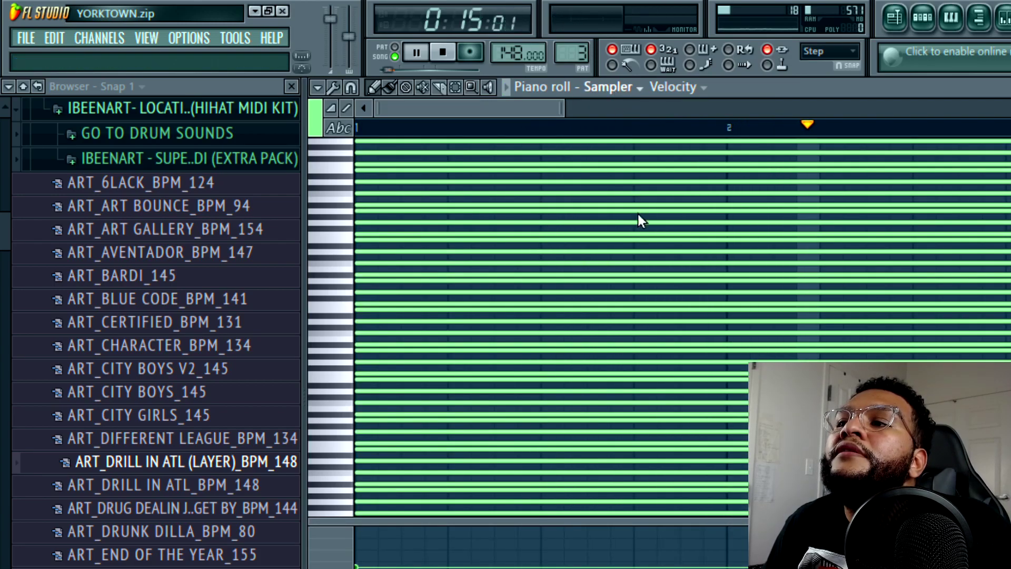
pyautogui.scroll(-3, 647, 307)
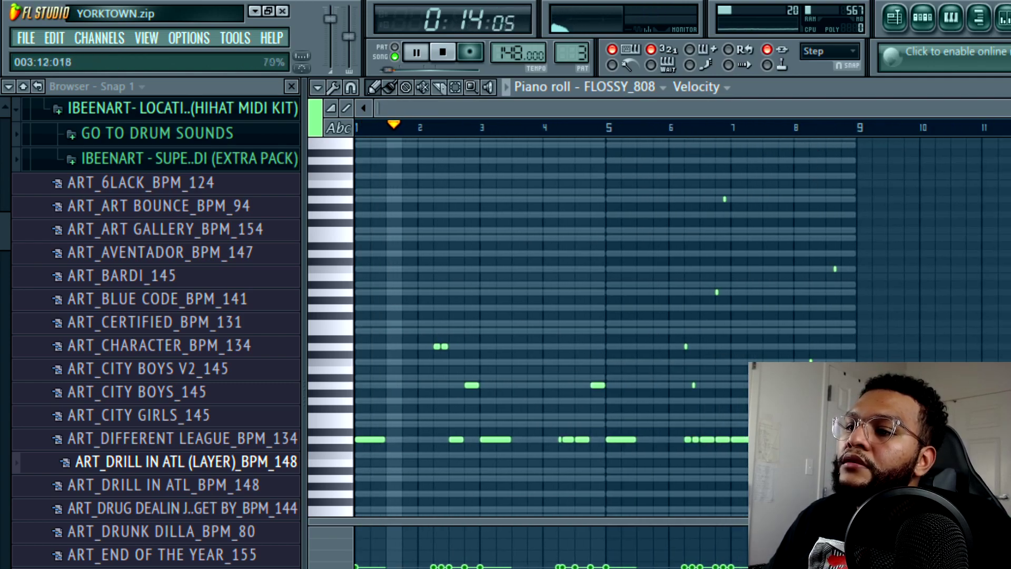
pyautogui.press('space')
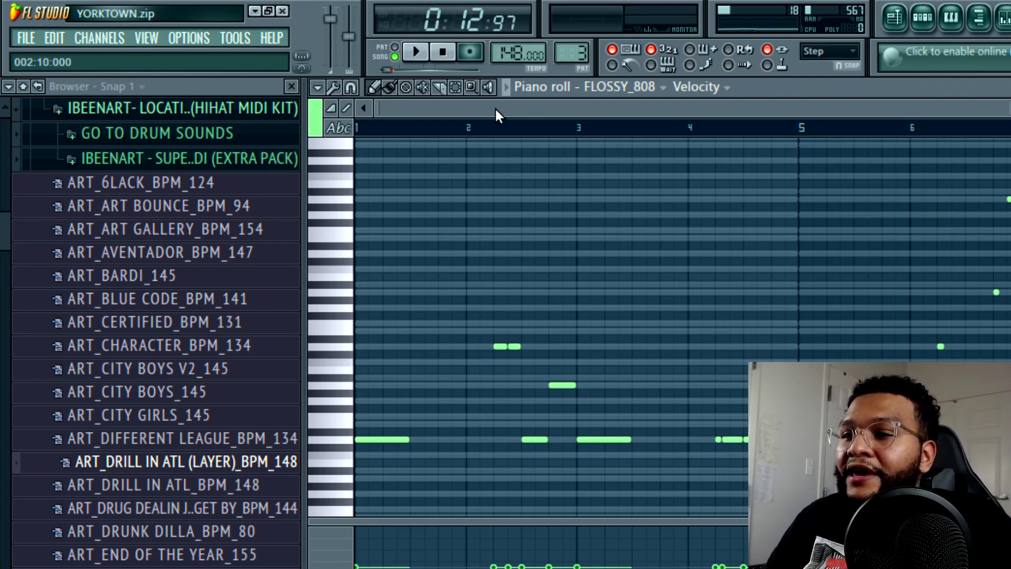
# Step: Play the FLOSSY_808 line from the start and follow its notes through bar 8 in the piano roll
pyautogui.press('space')
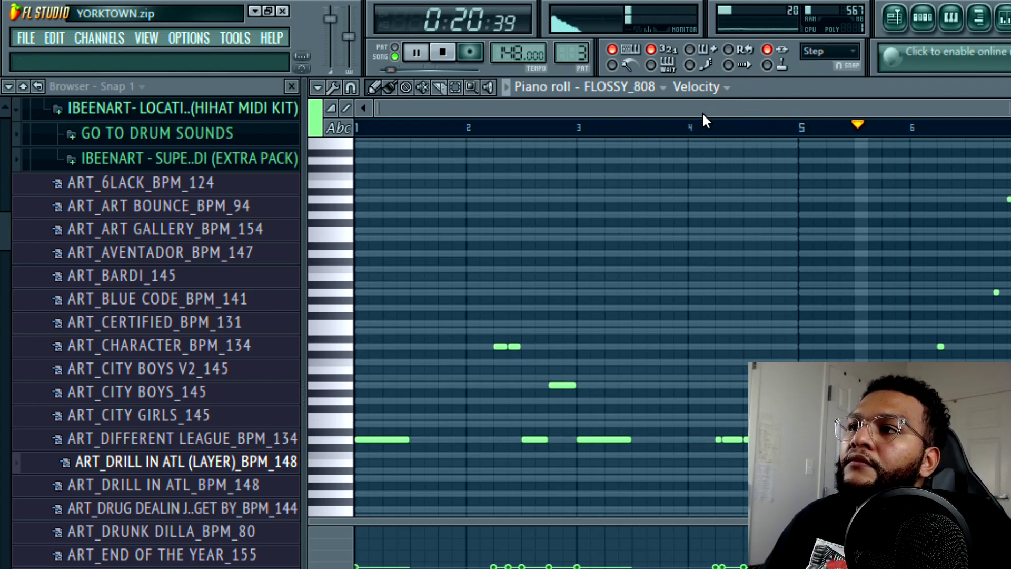
pyautogui.moveTo(702, 111); pyautogui.dragTo(771, 120)
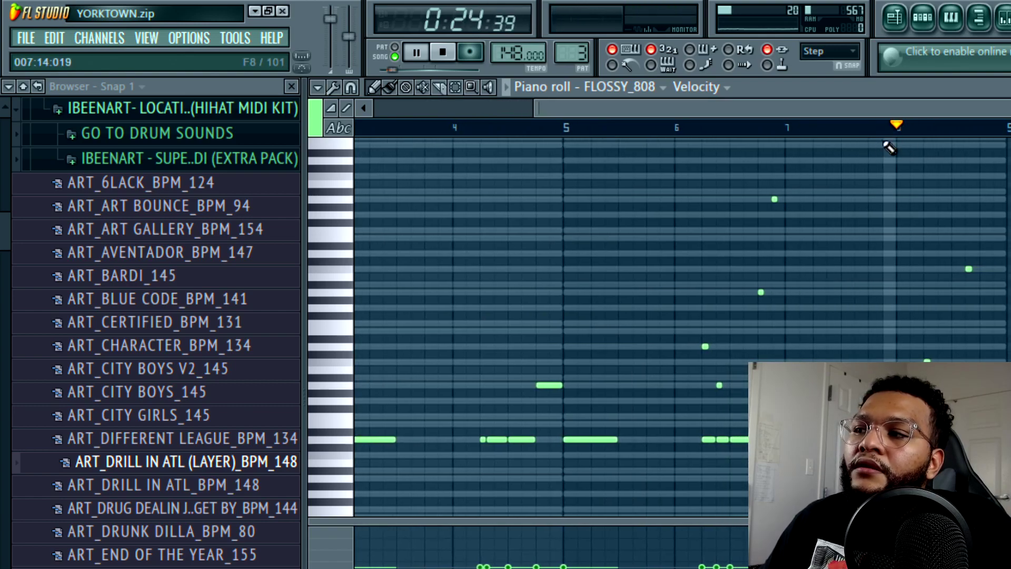
pyautogui.press('space')
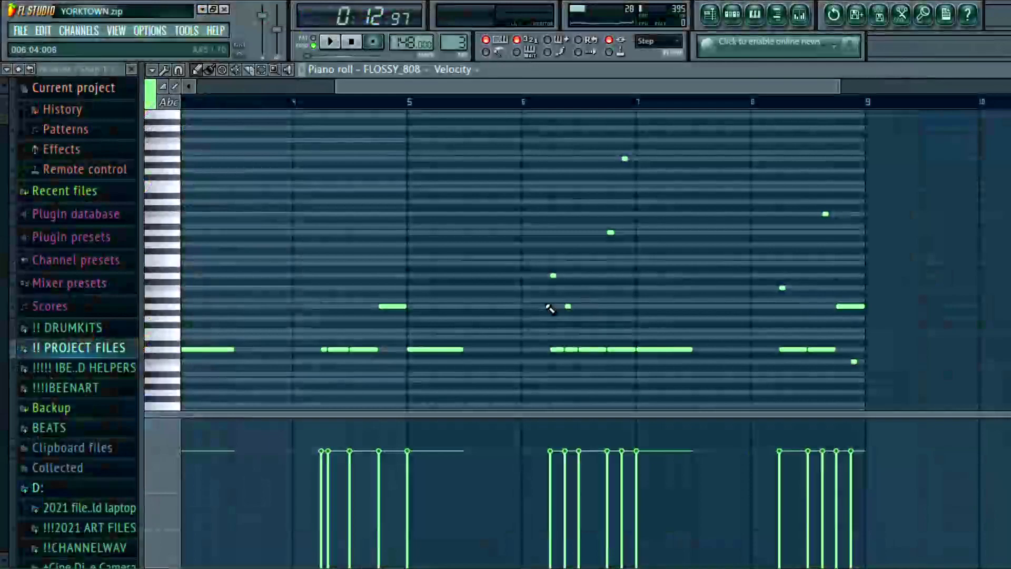
pyautogui.click(392, 306)
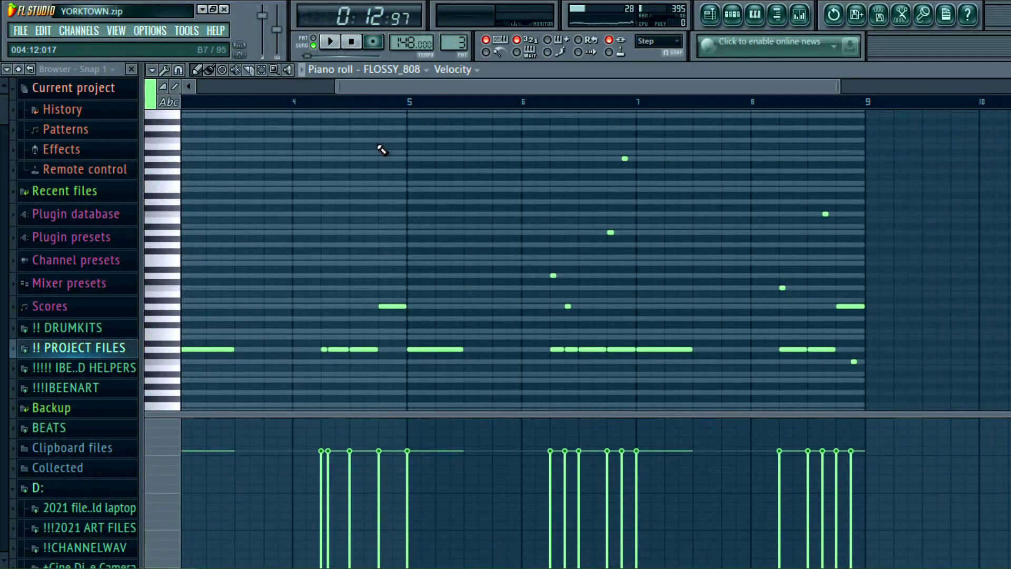
# Step: Try a C6 note above the second D5 note of bar 6 in the FLOSSY_808 piano roll and erase it
pyautogui.scroll(4, 465, 90)
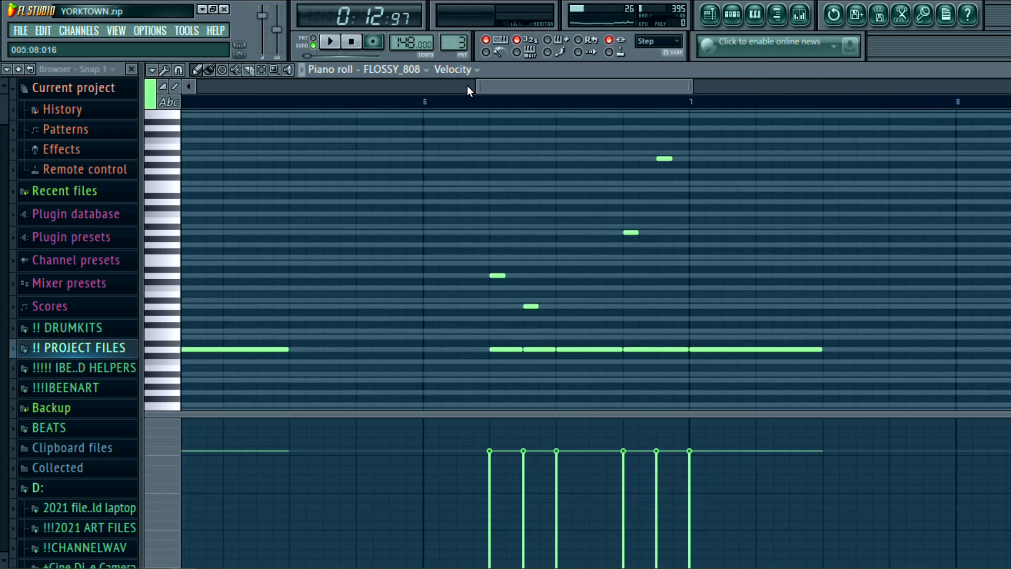
pyautogui.moveTo(466, 86); pyautogui.dragTo(612, 87)
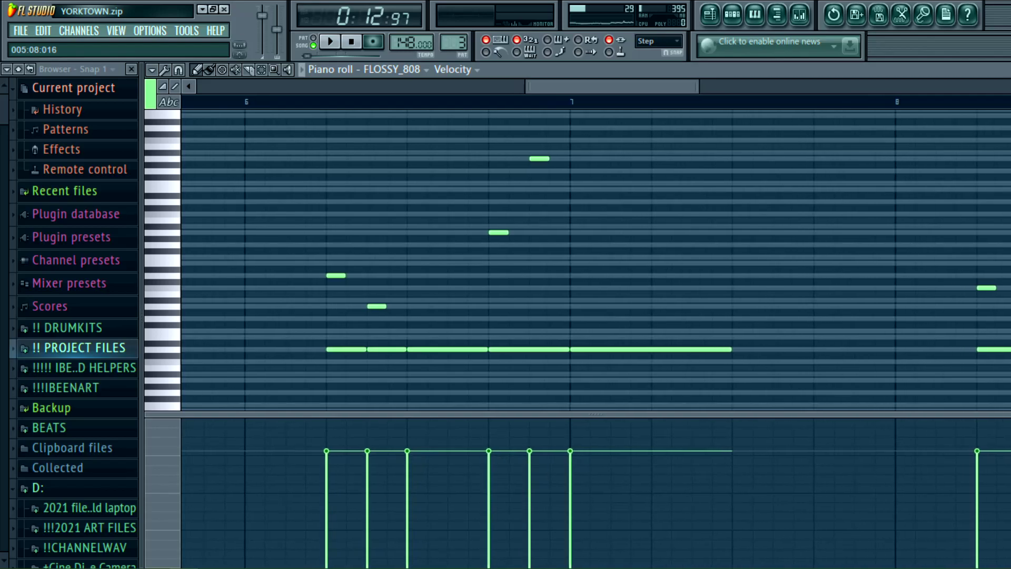
pyautogui.moveTo(527, 91); pyautogui.dragTo(525, 94)
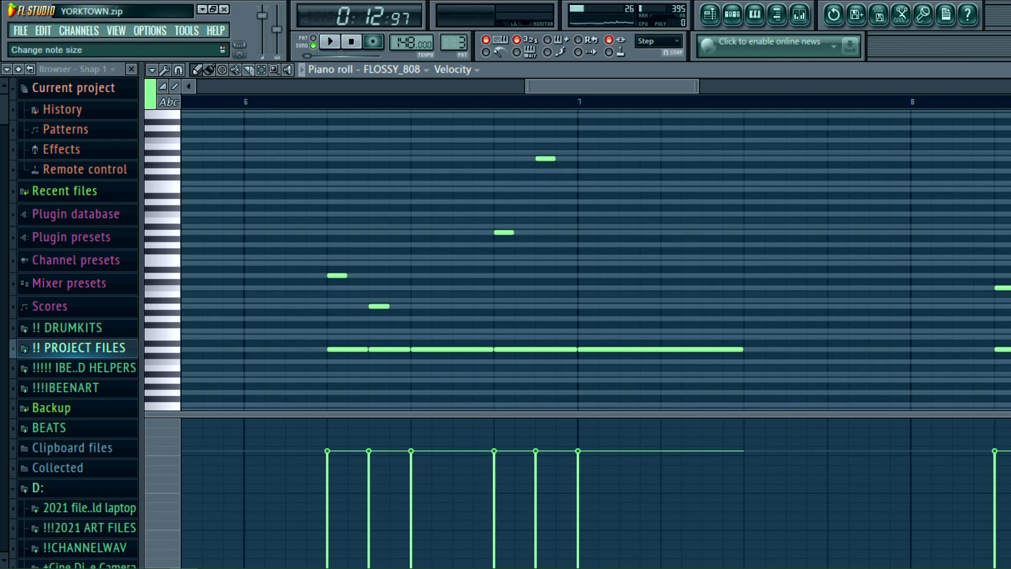
pyautogui.scroll(3, 595, 260)
pyautogui.click(379, 341)
pyautogui.rightClick(390, 200)
pyautogui.rightClick(393, 281)
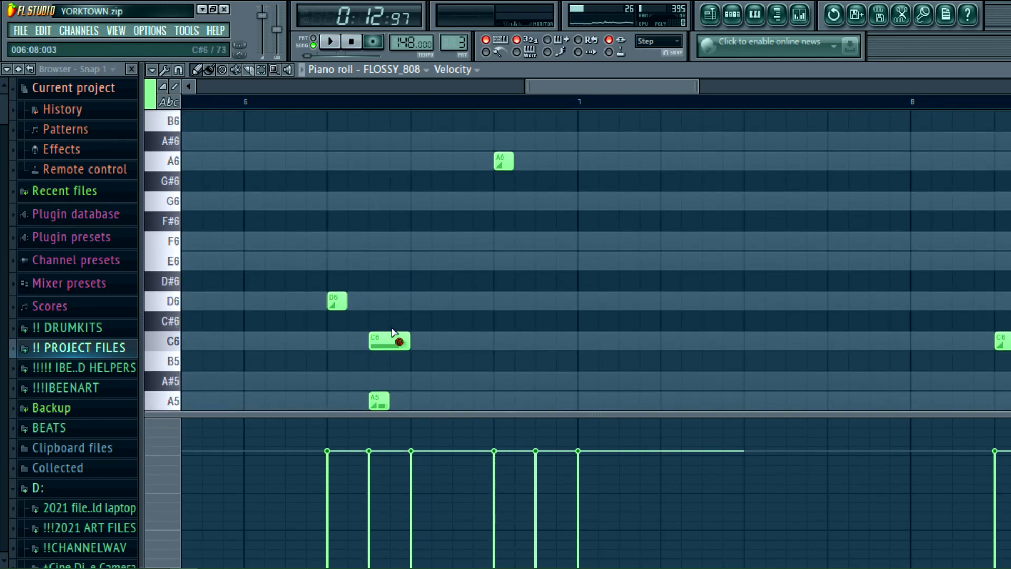
pyautogui.rightClick(396, 340)
pyautogui.scroll(-3, 406, 350)
pyautogui.moveTo(395, 372); pyautogui.dragTo(421, 353)
pyautogui.keyDown('ctrl'); pyautogui.click(431, 273); pyautogui.keyUp('ctrl')
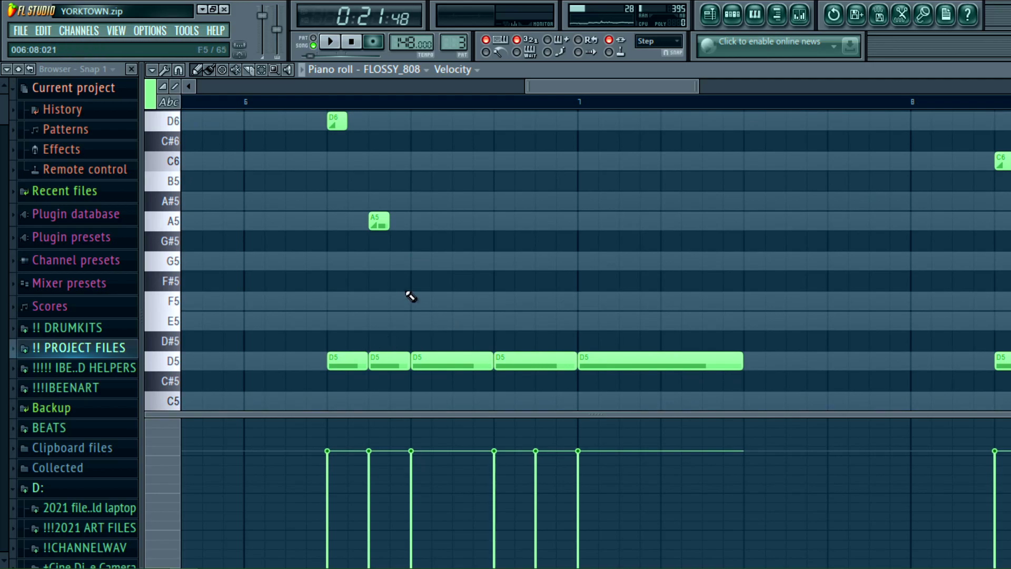
# Step: Copy the second D5 note of bar 6 up to F5, keeping the original D5 note in place
pyautogui.scroll(-1, 370, 103)
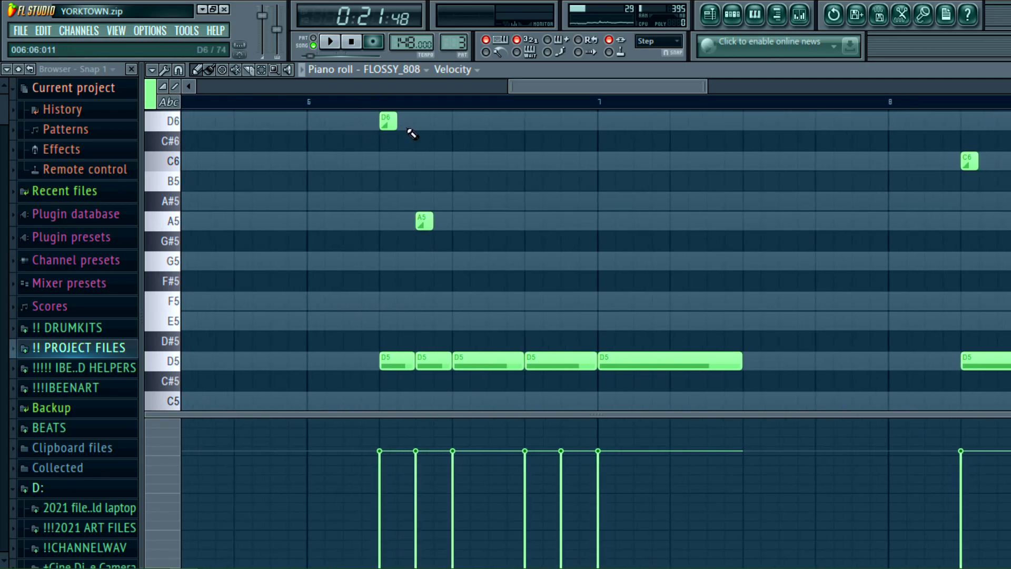
pyautogui.moveTo(409, 129); pyautogui.dragTo(387, 120)
pyautogui.keyDown('ctrl'); pyautogui.click(453, 218); pyautogui.keyUp('ctrl')
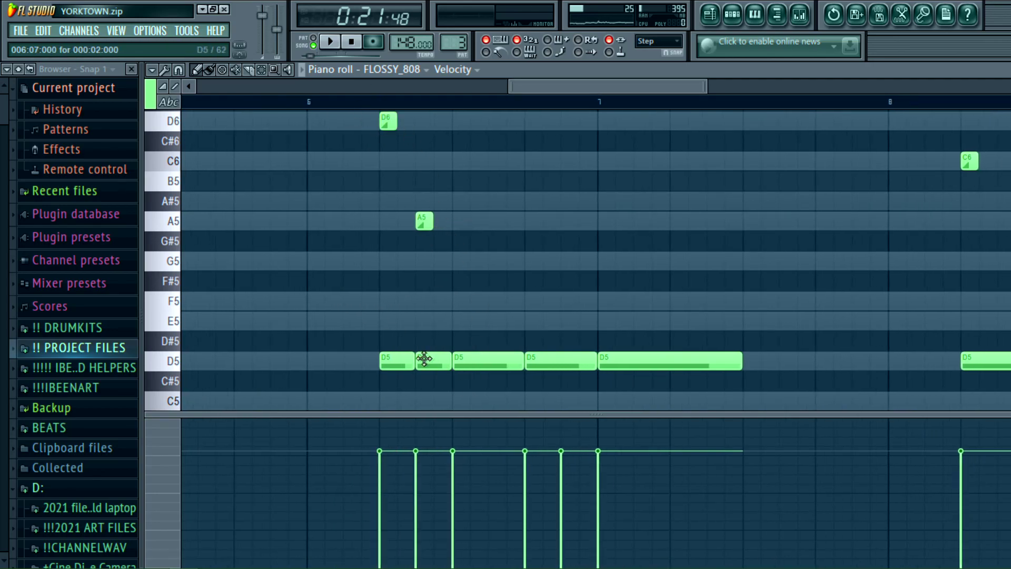
pyautogui.moveTo(433, 362); pyautogui.dragTo(432, 302)
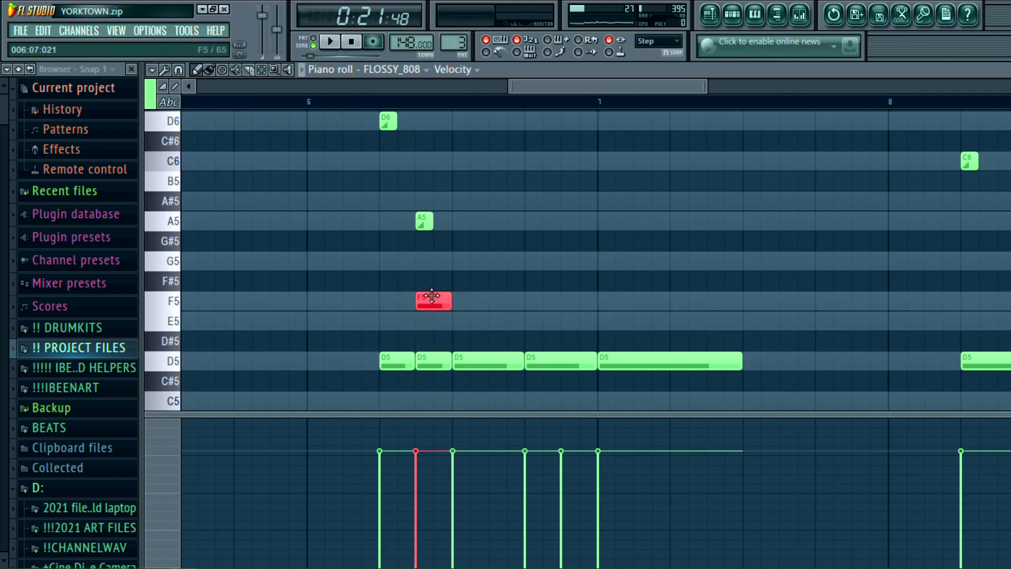
pyautogui.click(429, 364)
pyautogui.click(431, 300)
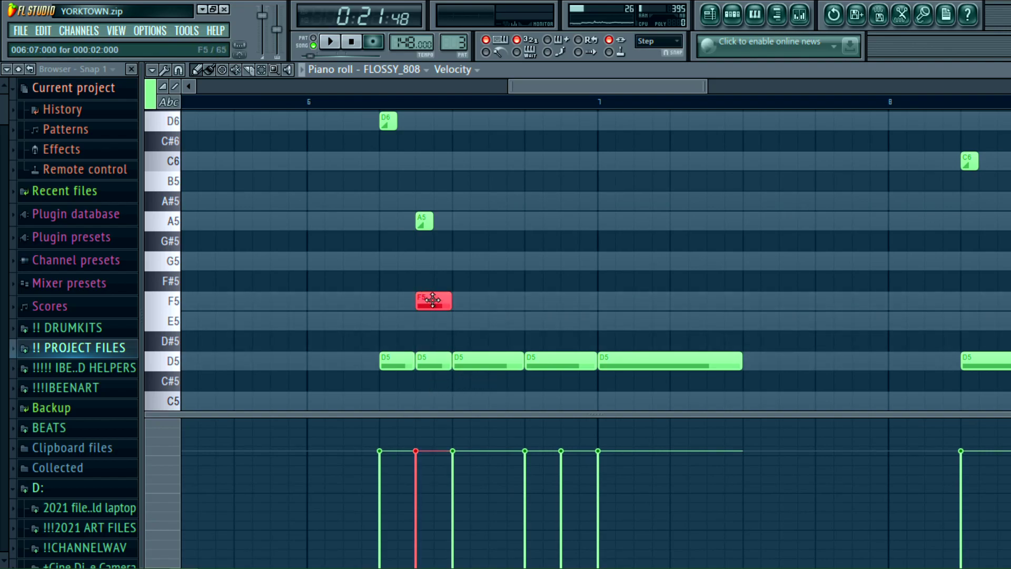
# Step: Erase the F5 note in bar 6 of the FLOSSY_808 piano roll, keeping the A5 slide note above it
pyautogui.click(423, 221)
pyautogui.rightClick(419, 306)
# Step: Place the A7 note at the end of bar 6 and make it a slide note through its note properties
pyautogui.scroll(-2, 420, 305)
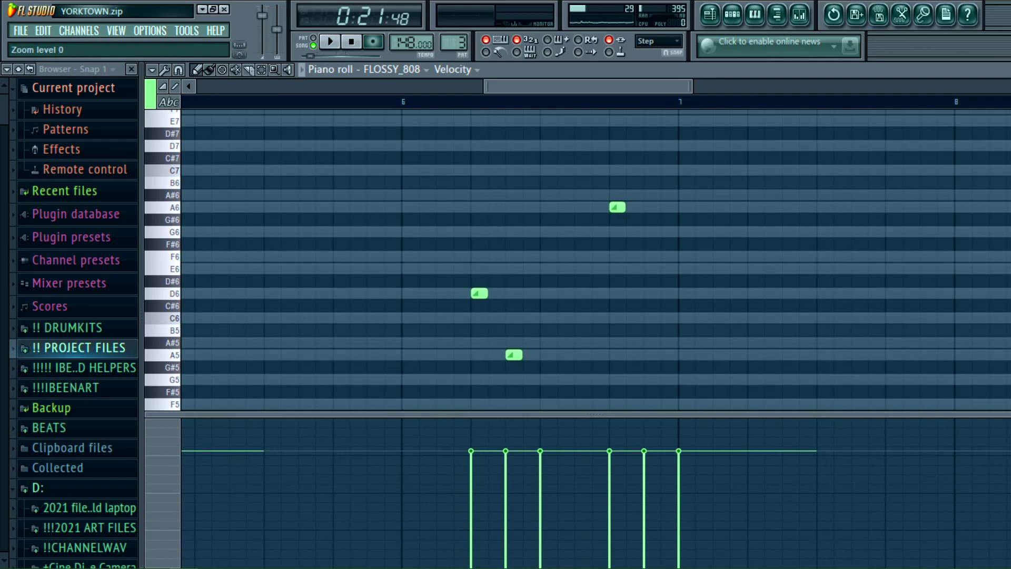
pyautogui.scroll(3, 623, 237)
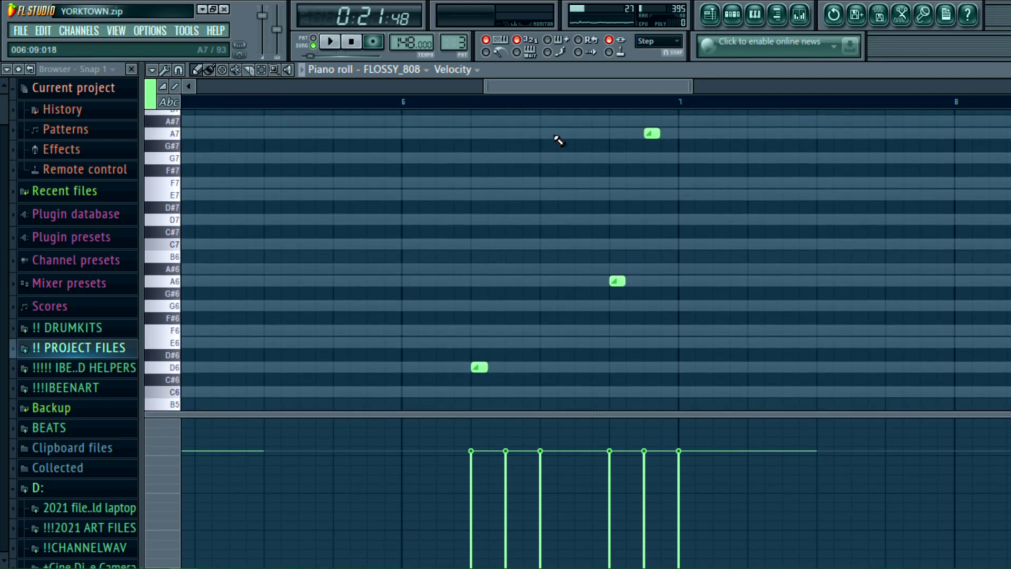
pyautogui.scroll(2, 559, 141)
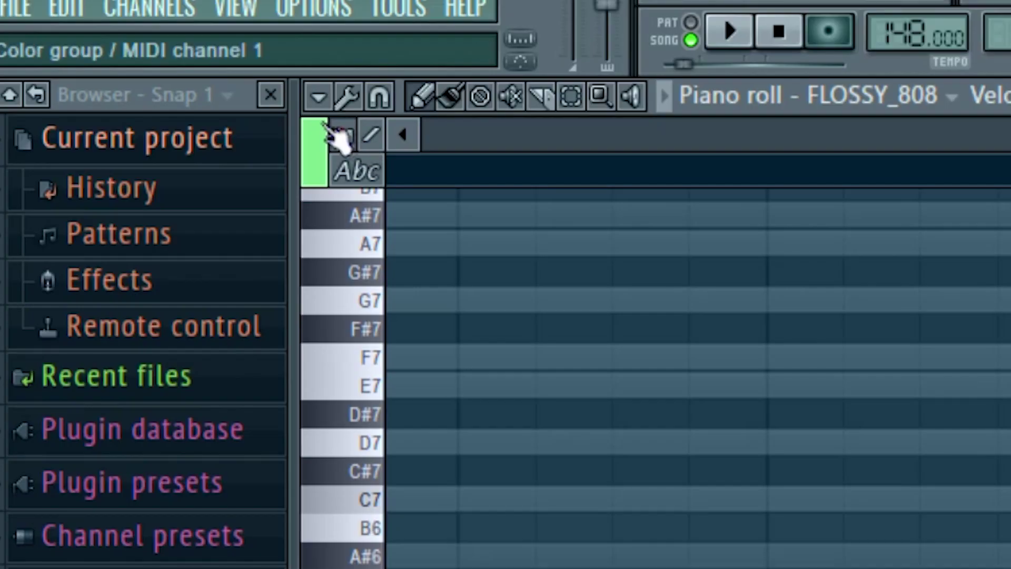
pyautogui.click(546, 134)
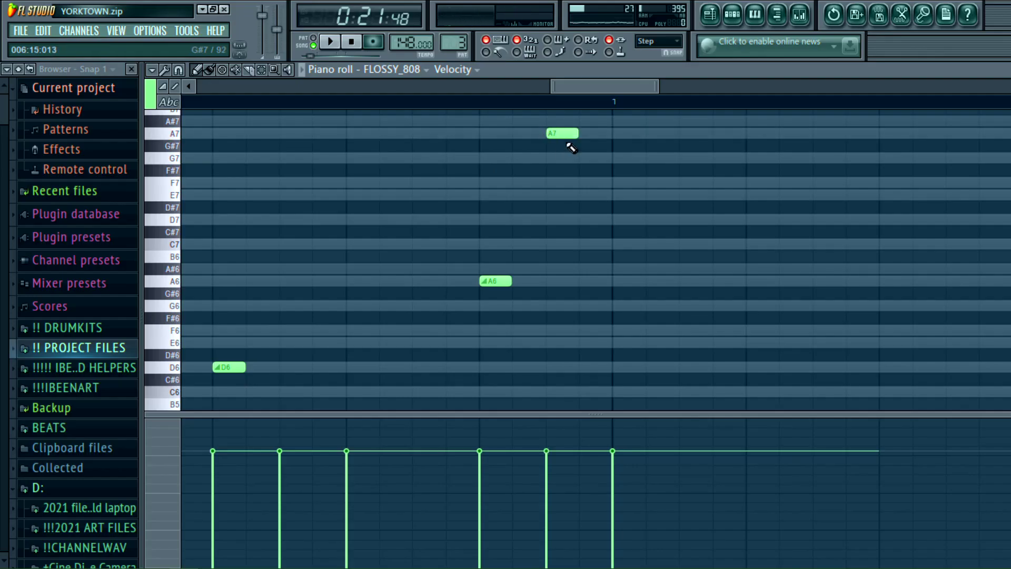
pyautogui.doubleClick(563, 135)
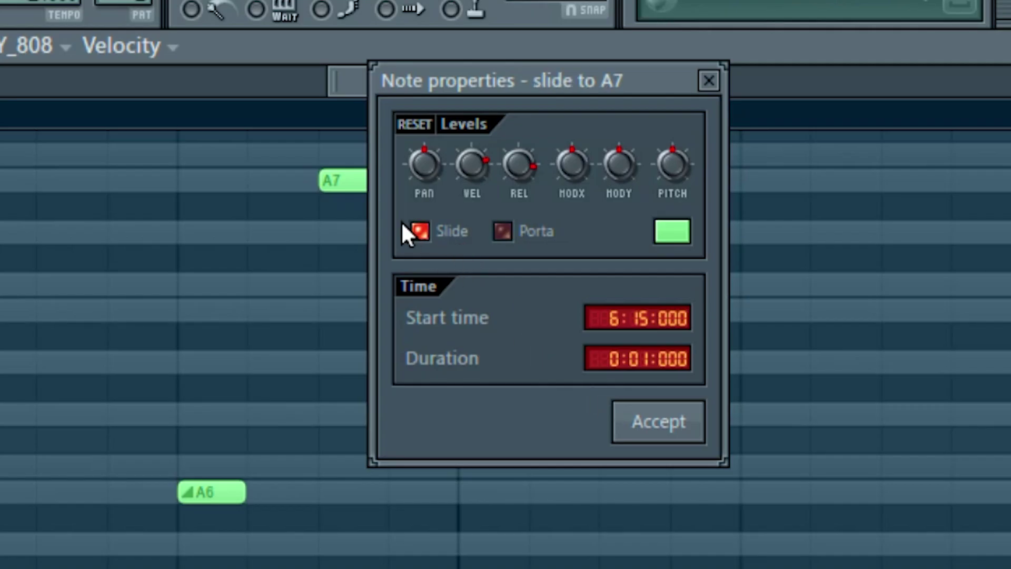
pyautogui.click(672, 429)
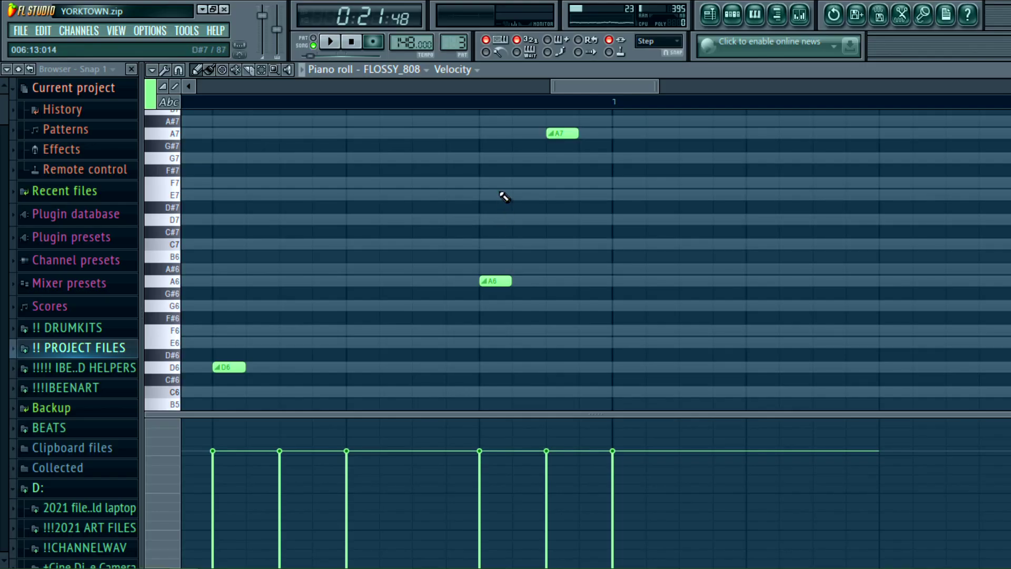
# Step: Return from the FLOSSY_808 piano roll to the playlist to review the full arrangement
pyautogui.moveTo(549, 85); pyautogui.dragTo(513, 85)
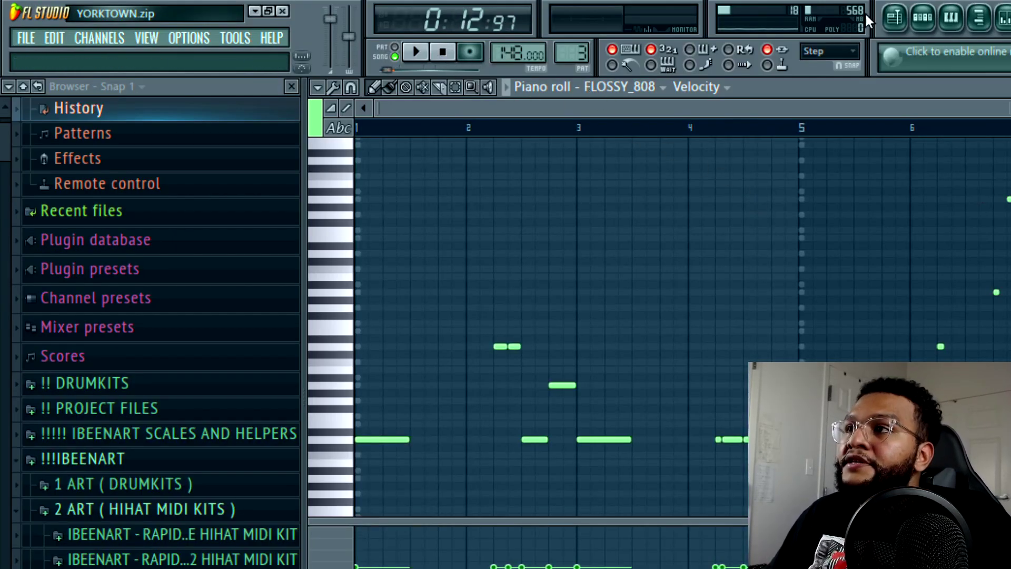
pyautogui.press('F5')
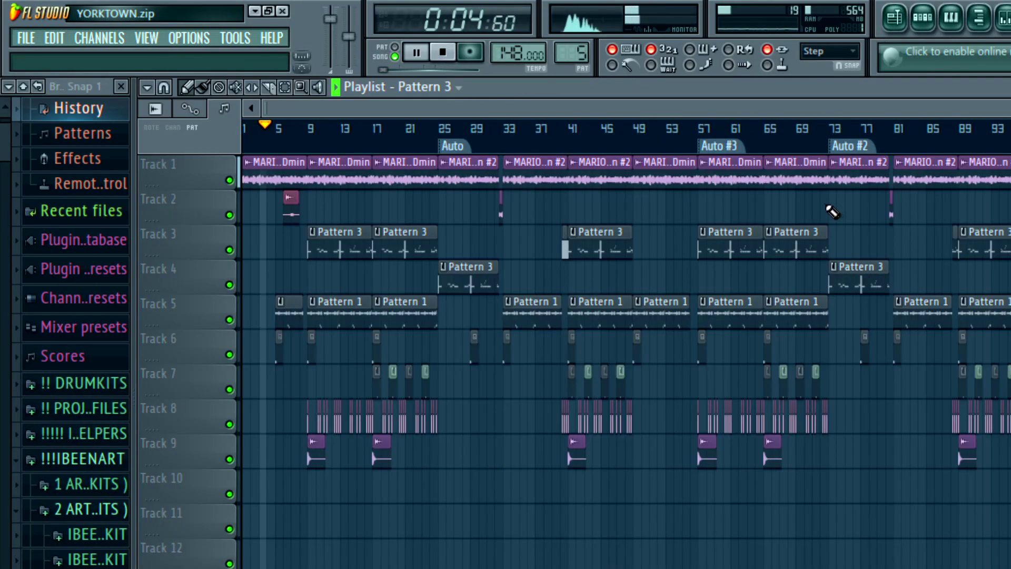